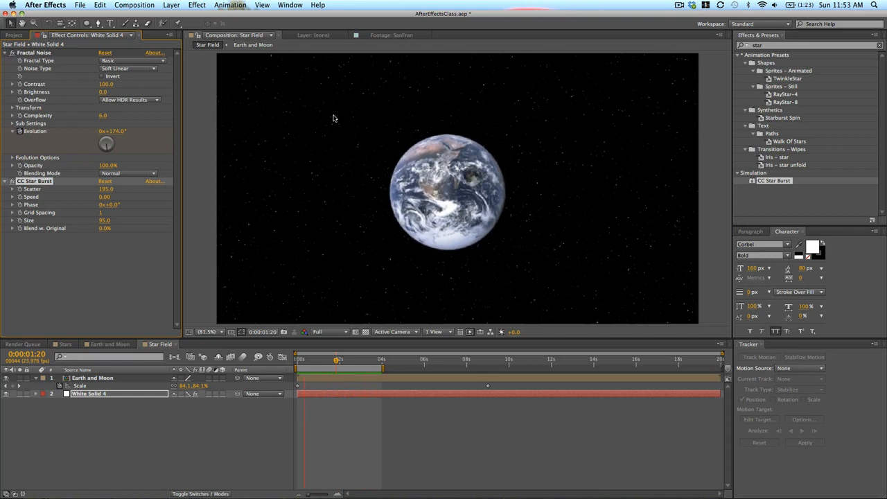
# - Create a new 960 × 540 composition named Star Field, 10 seconds long at 23.976 frames per second
pyautogui.press('space')
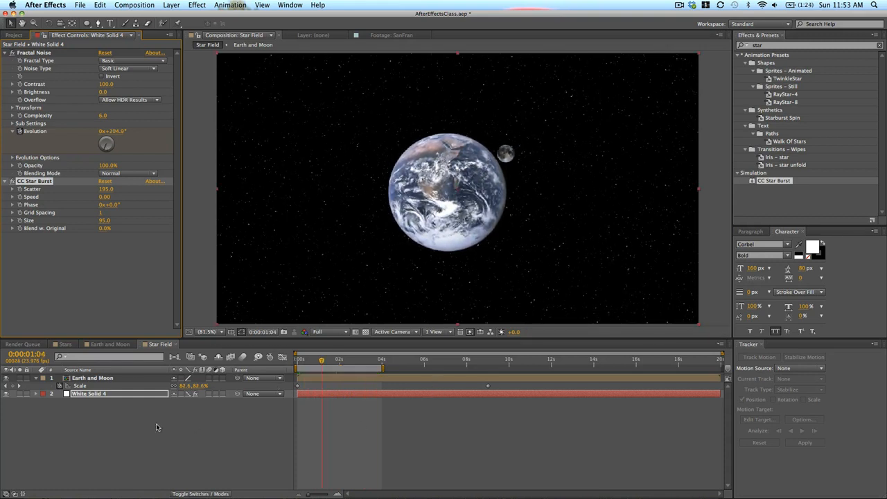
pyautogui.click(21, 34)
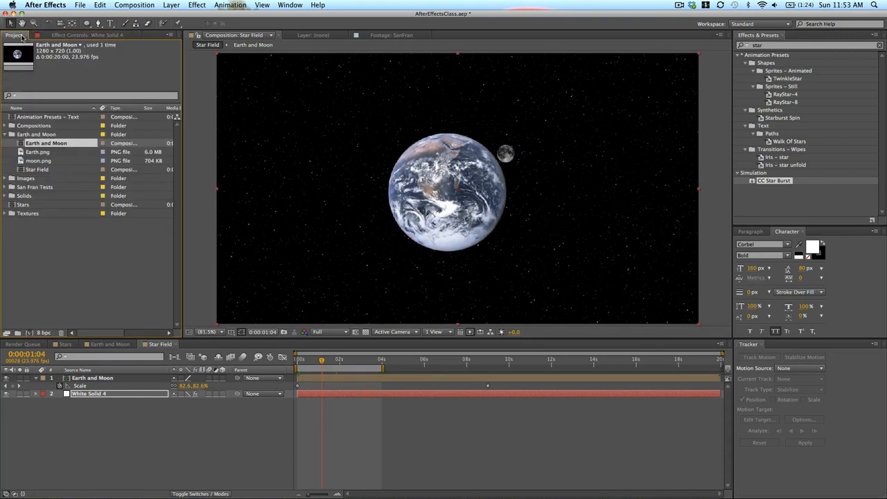
pyautogui.click(55, 309)
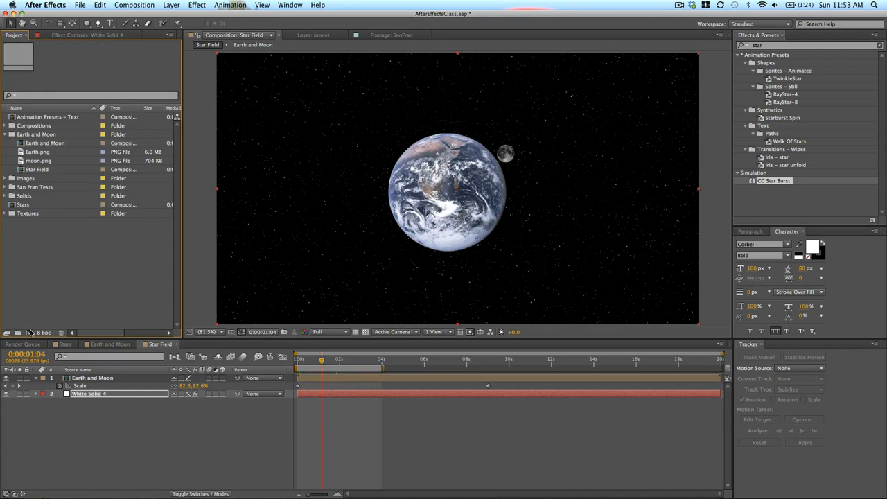
pyautogui.click(29, 333)
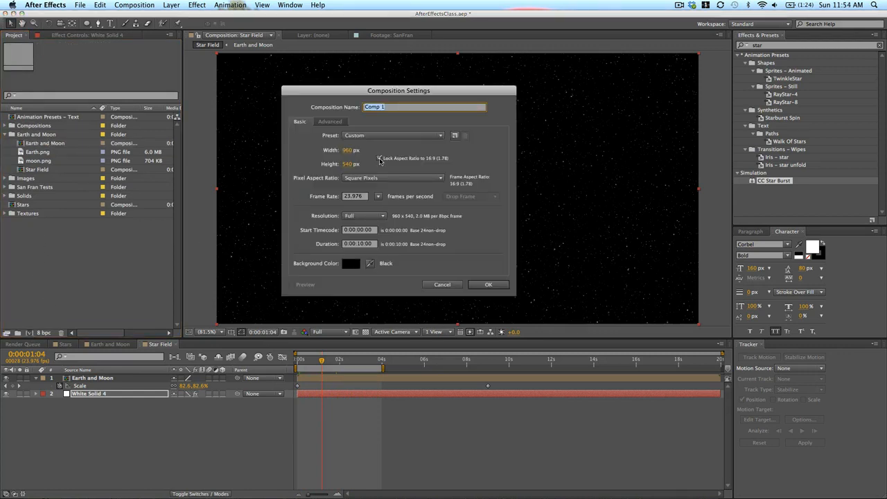
pyautogui.write('Star Field')
pyautogui.press('Return')
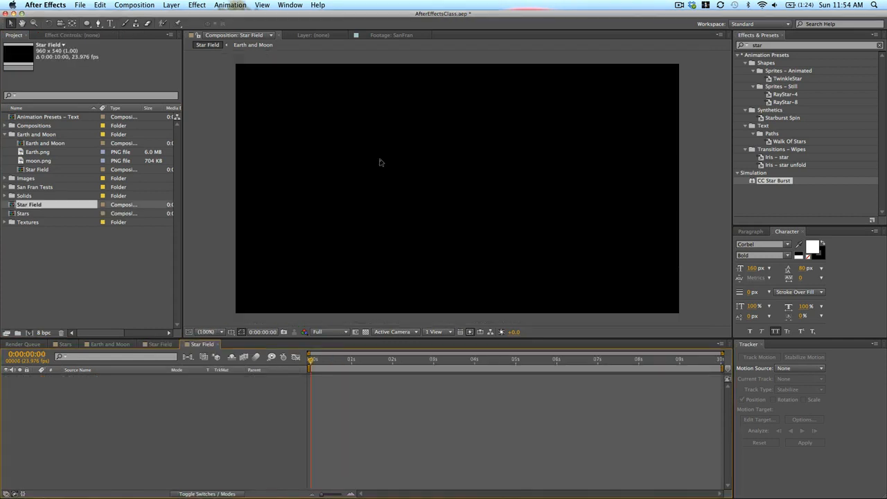
# - Add a white 960 × 540 solid layer named Stars to the Star Field composition
pyautogui.click(173, 4)
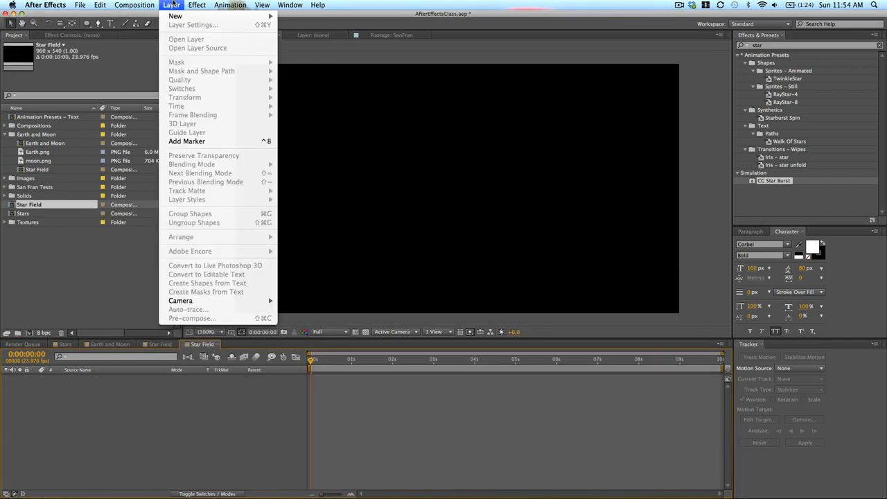
pyautogui.moveTo(177, 16)
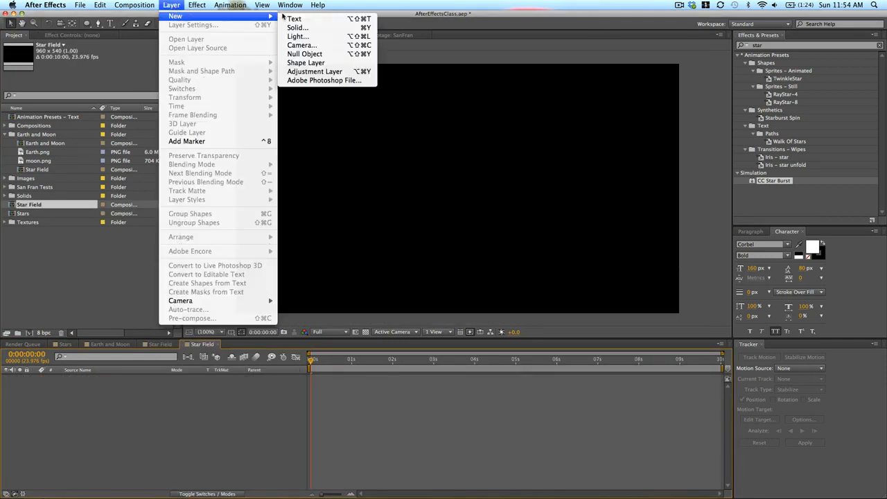
pyautogui.click(352, 28)
pyautogui.write('Stars')
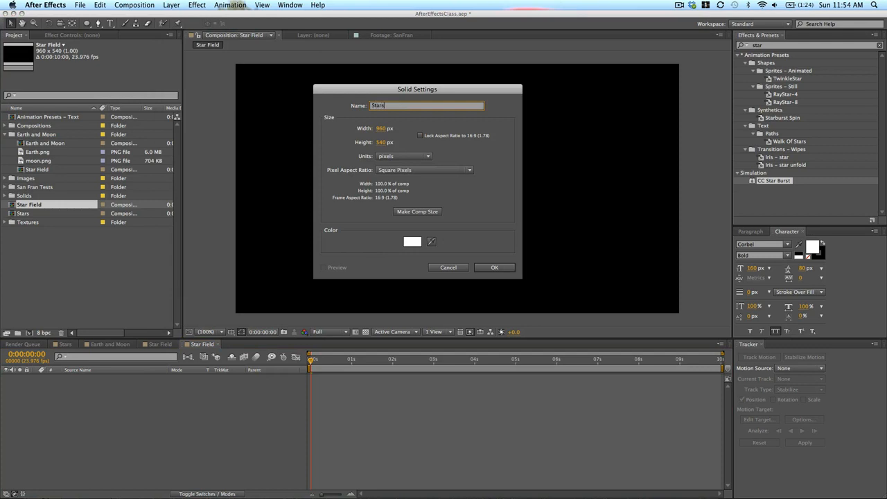
pyautogui.press('Return')
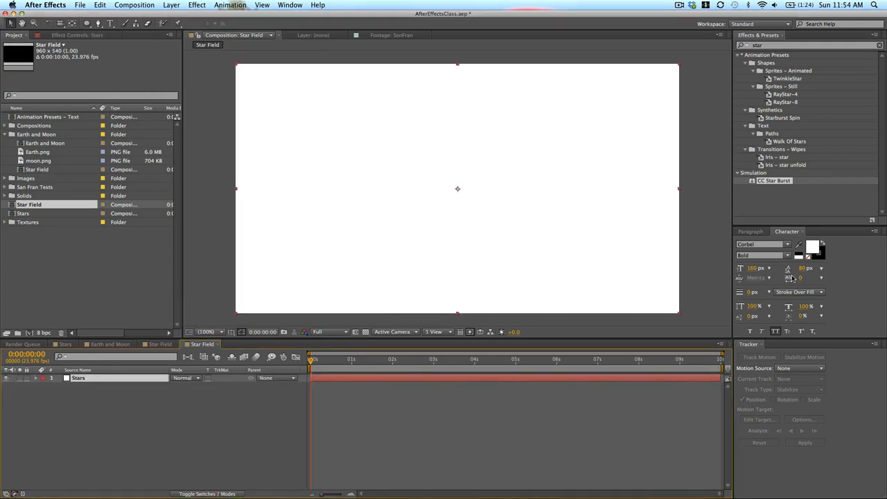
# - Apply CC Star Burst to the Stars solid with Grid Spacing 2 and Size 50
pyautogui.click(785, 185)
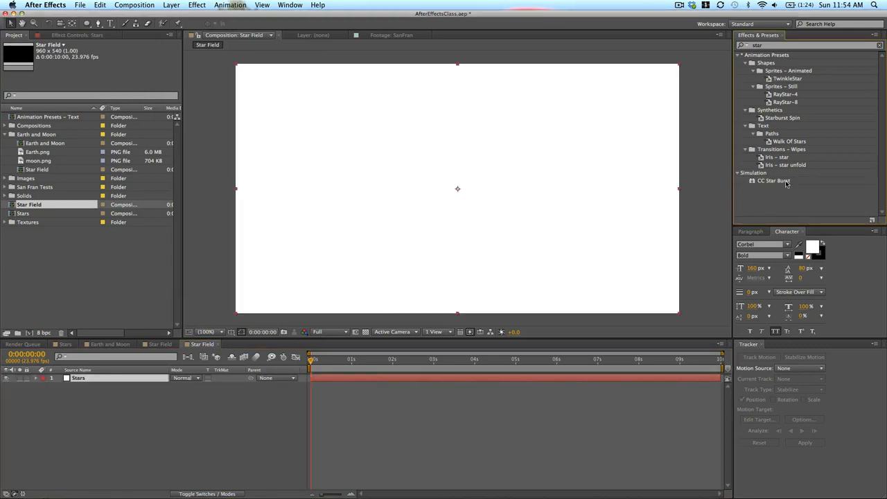
pyautogui.moveTo(786, 183); pyautogui.dragTo(584, 174)
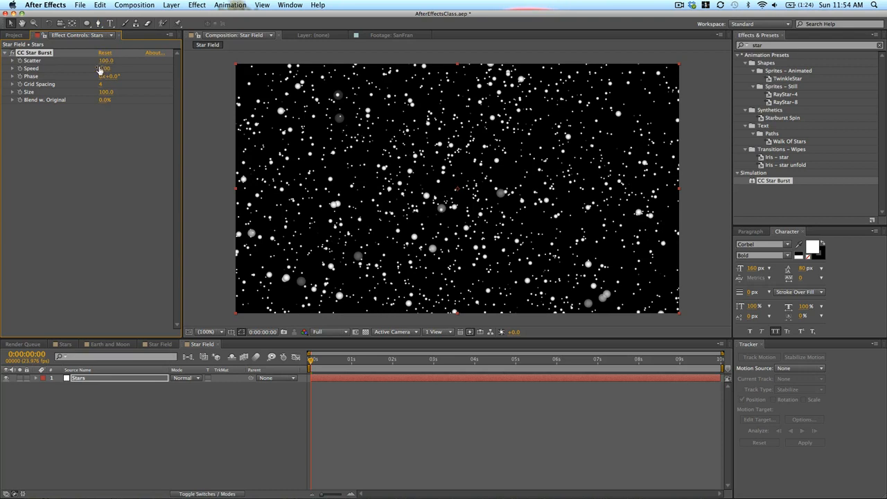
pyautogui.moveTo(105, 91); pyautogui.dragTo(88, 97)
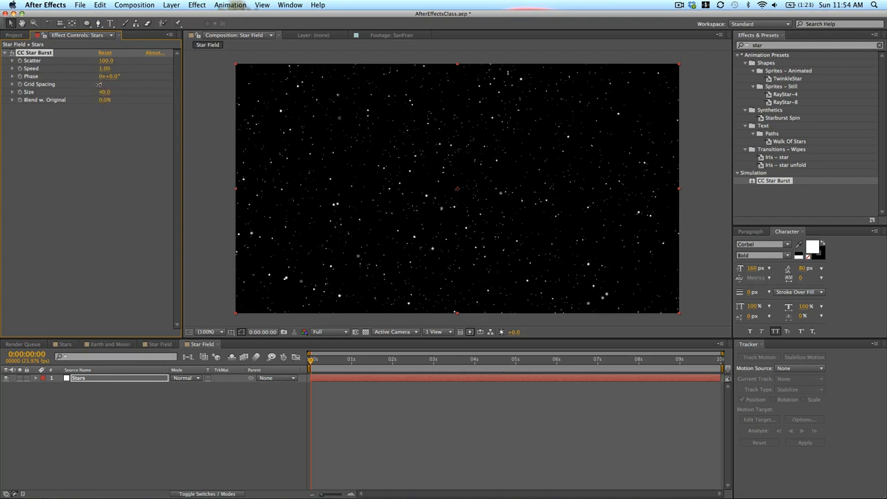
pyautogui.moveTo(100, 89); pyautogui.dragTo(183, 104)
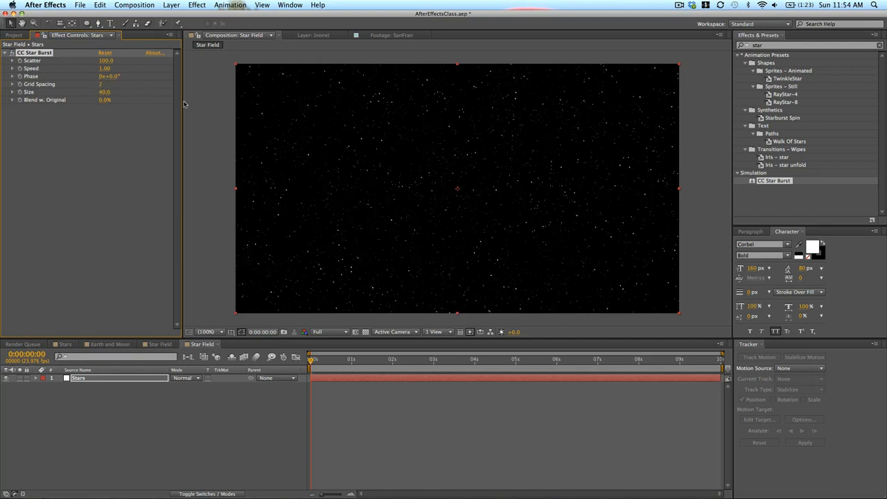
pyautogui.click(105, 91)
pyautogui.write('50')
pyautogui.press('Return')
pyautogui.click(9, 138)
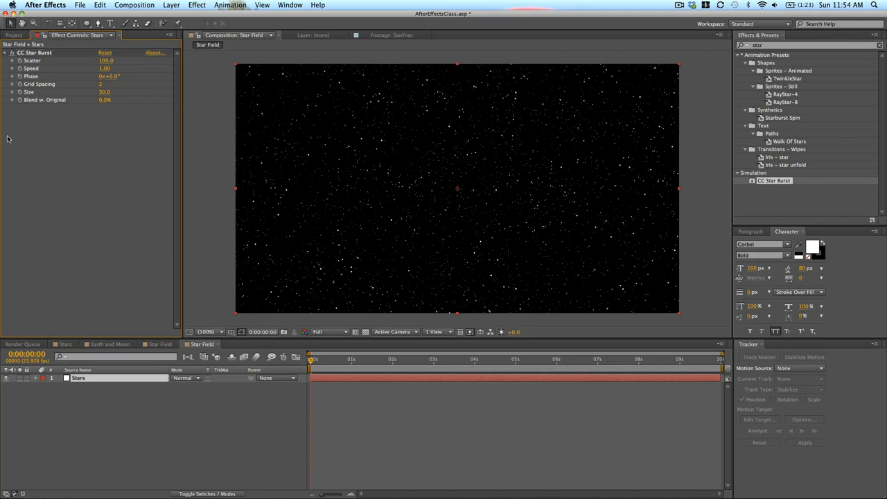
# - Apply the Fractal Noise effect to the Stars layer and place it above CC Star Burst in the effect order
pyautogui.click(782, 47)
pyautogui.write('fractal')
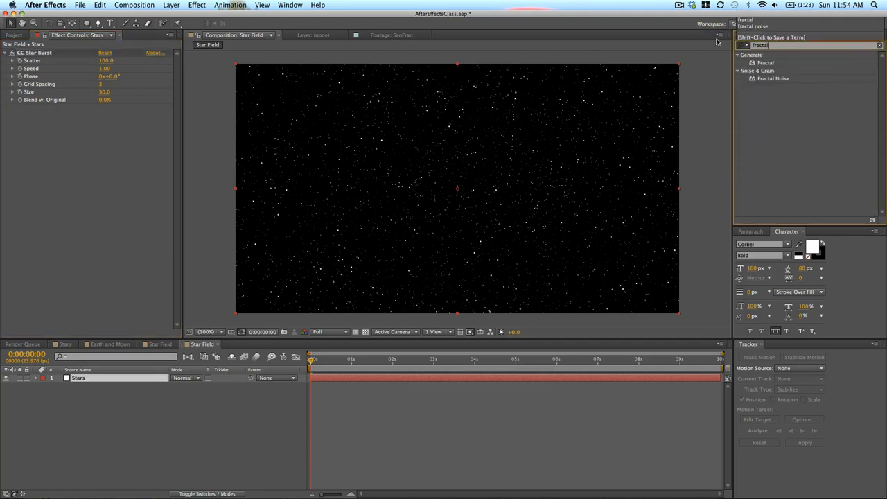
pyautogui.moveTo(760, 77); pyautogui.dragTo(169, 164)
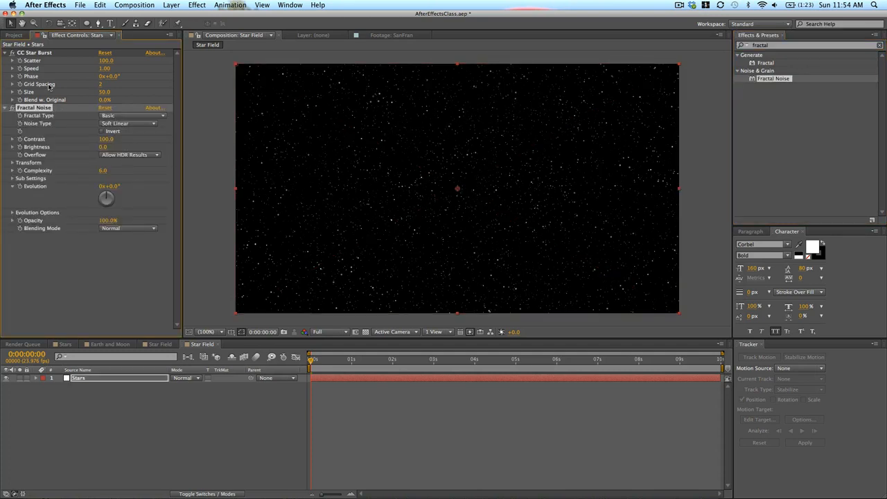
pyautogui.moveTo(33, 107); pyautogui.dragTo(57, 53)
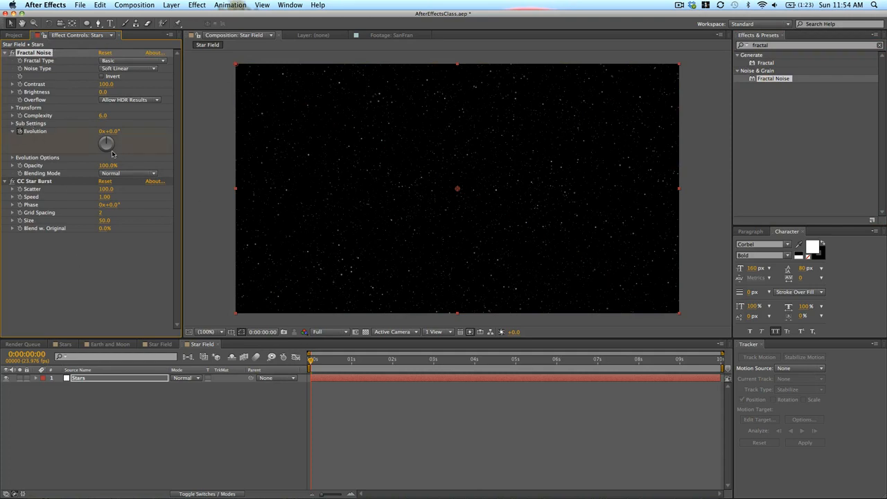
# - Animate the Fractal Noise Evolution from 0° at the start to 314° at 0:00:09:23 and preview it
pyautogui.moveTo(693, 366); pyautogui.dragTo(727, 365)
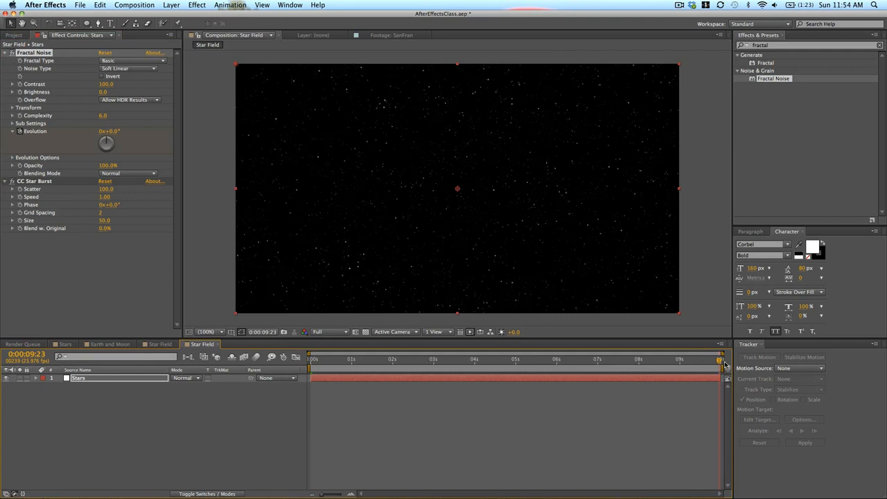
pyautogui.moveTo(106, 143); pyautogui.dragTo(270, 144)
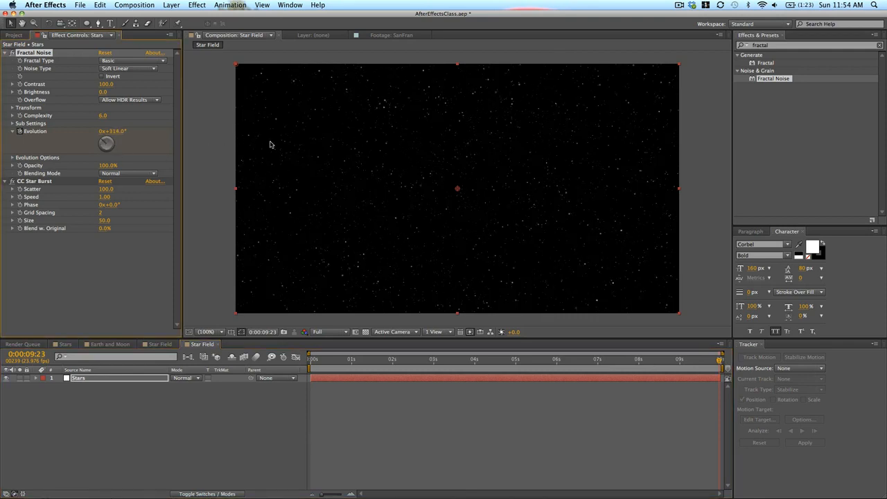
pyautogui.press('space')
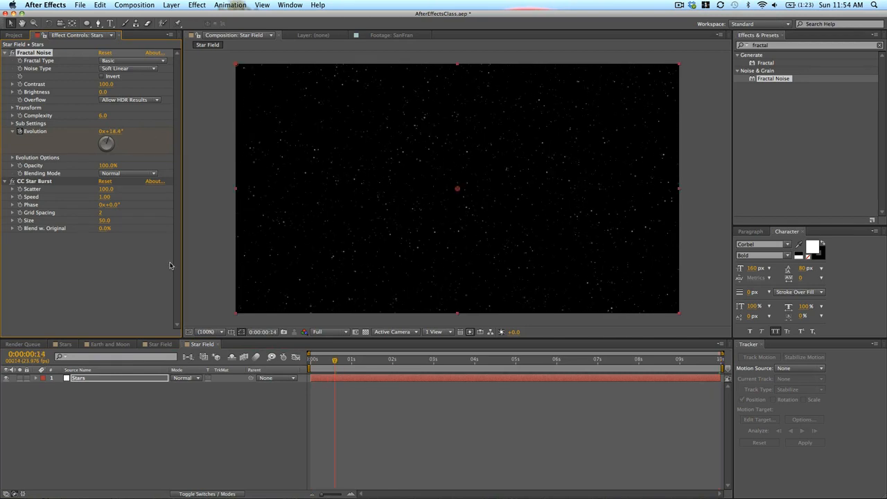
# - Set the CC Star Burst Speed to 0 and preview the twinkling stars
pyautogui.click(100, 214)
pyautogui.hotkey('shift', 'Tab')
pyautogui.write('0')
pyautogui.click(104, 203)
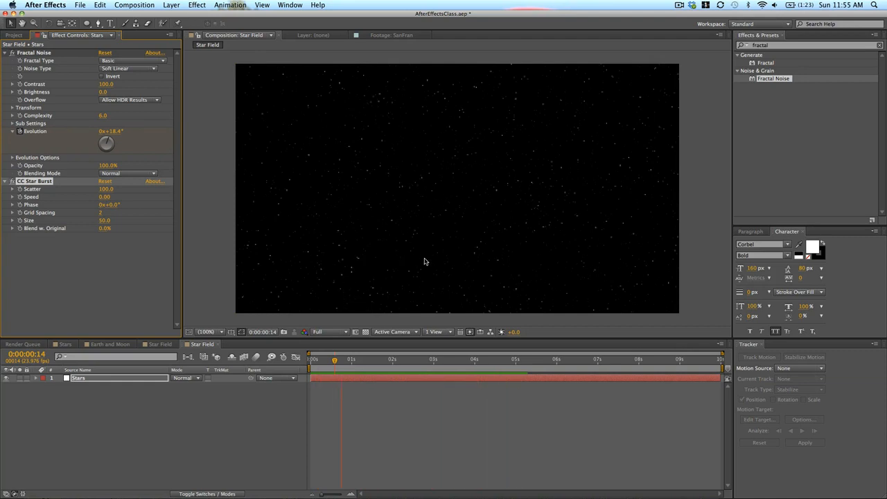
pyautogui.press('space')
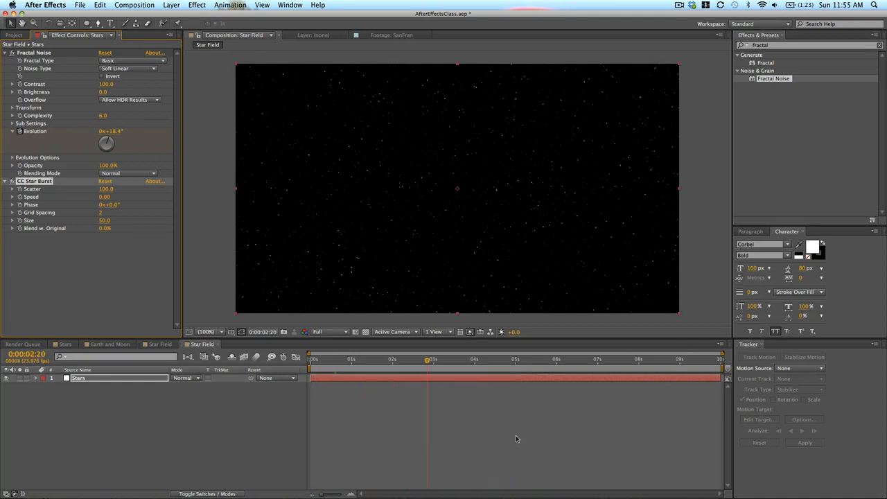
# - Set the Fractal Noise Evolution keyframe at 0:00:09:23 to 2x+159°, preview the stars, and collapse the Stars layer's properties
pyautogui.press('u')
pyautogui.press('k')
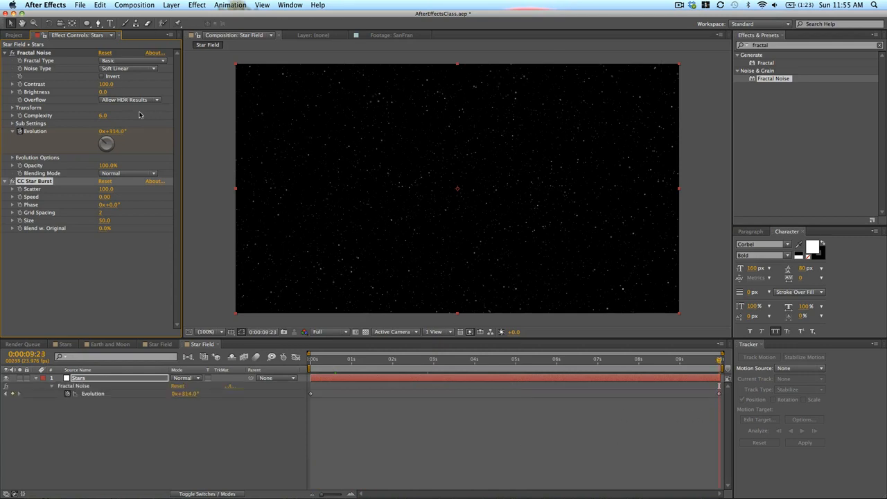
pyautogui.moveTo(112, 131); pyautogui.dragTo(406, 161)
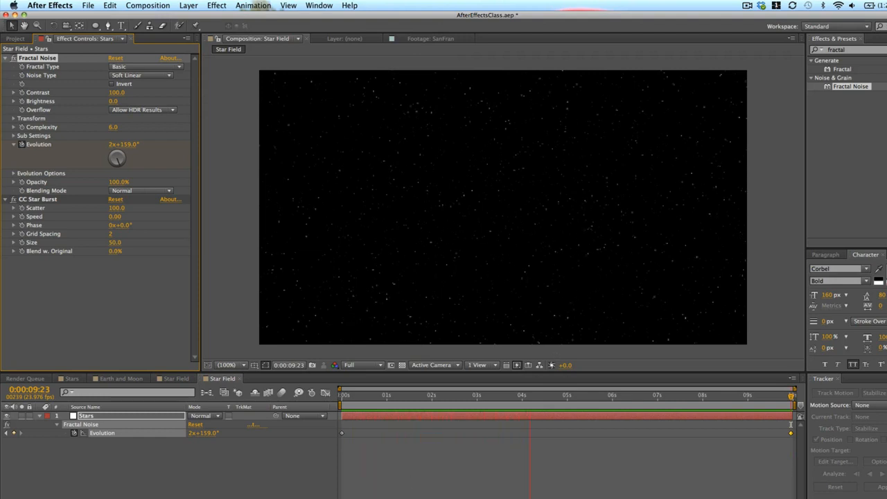
pyautogui.click(589, 424)
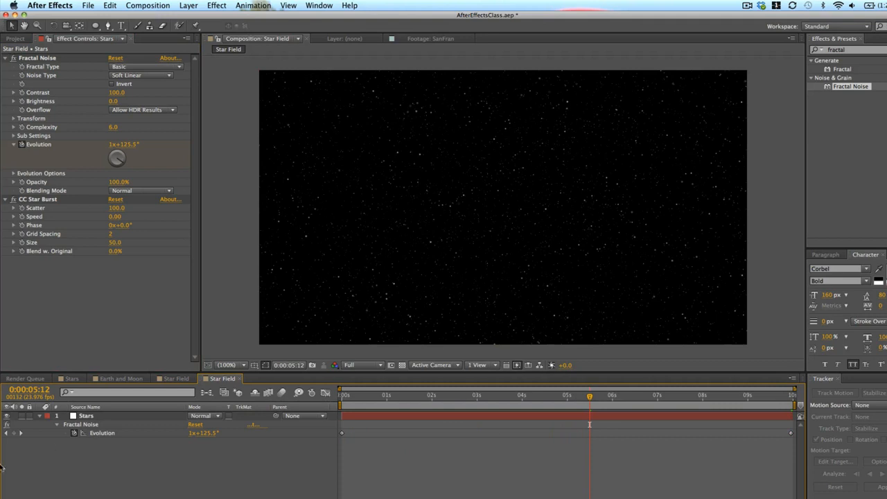
pyautogui.click(40, 415)
pyautogui.click(443, 414)
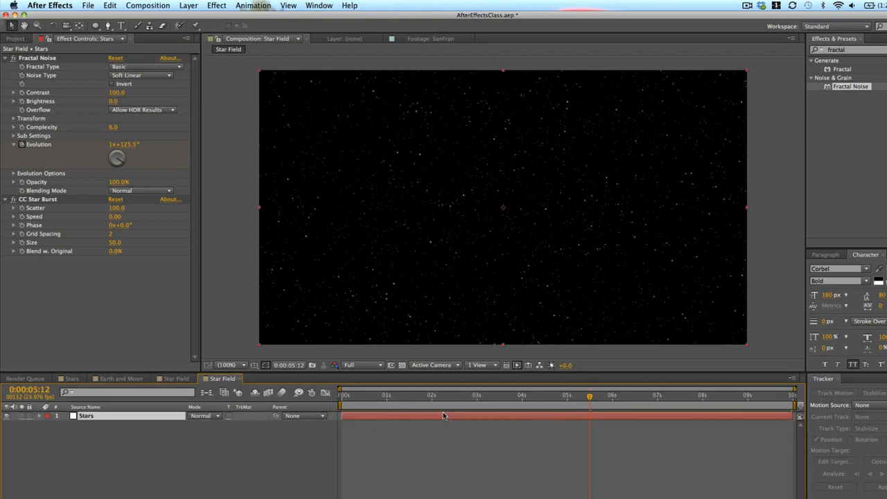
pyautogui.click(175, 378)
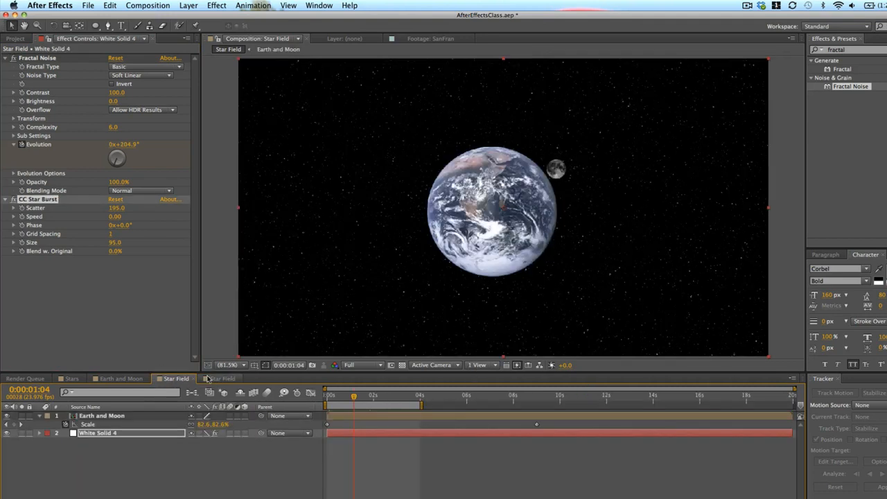
pyautogui.click(201, 379)
pyautogui.click(175, 378)
pyautogui.click(222, 378)
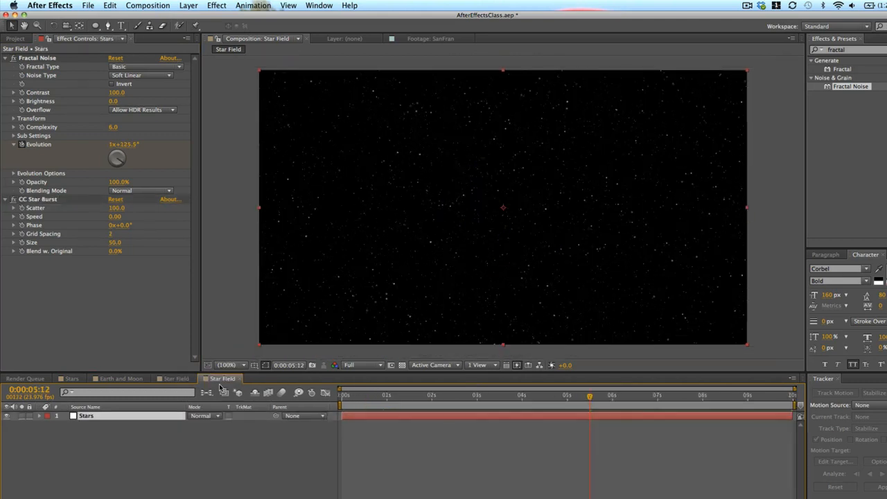
# - Create a new 960 × 540, 10-second composition named Earth and Moon 2
pyautogui.click(147, 5)
pyautogui.click(159, 17)
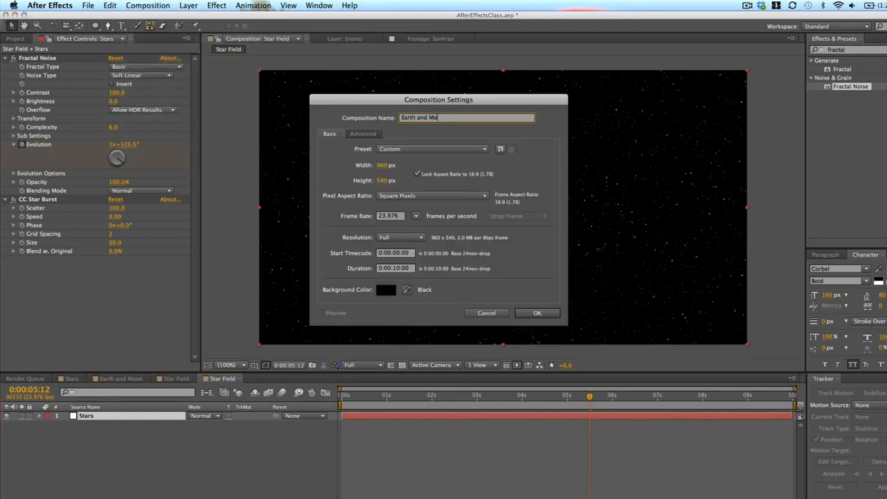
pyautogui.press('Return')
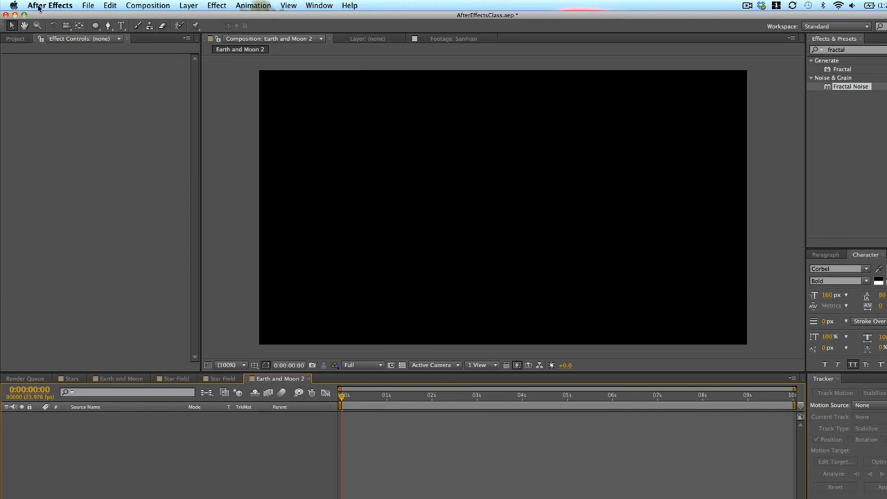
# - Place Earth.png in the centre of the Earth and Moon 2 composition and scale it to 12%
pyautogui.click(23, 38)
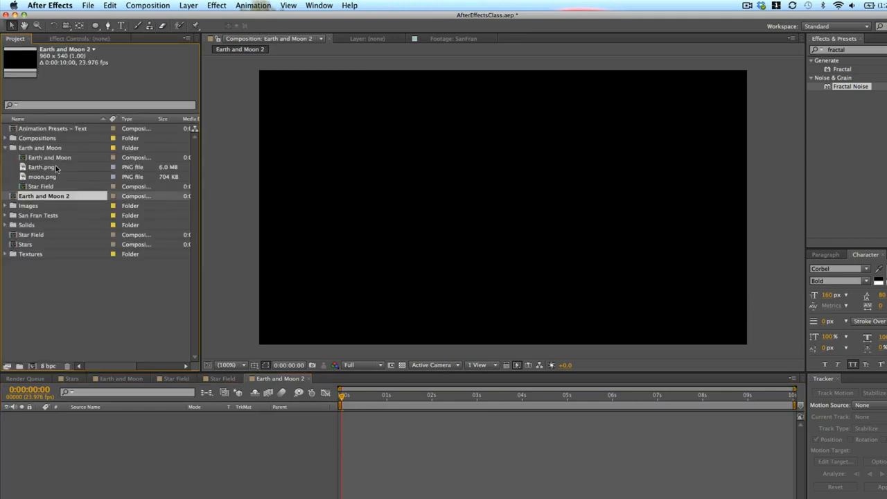
pyautogui.moveTo(60, 167); pyautogui.dragTo(520, 205)
pyautogui.press('s')
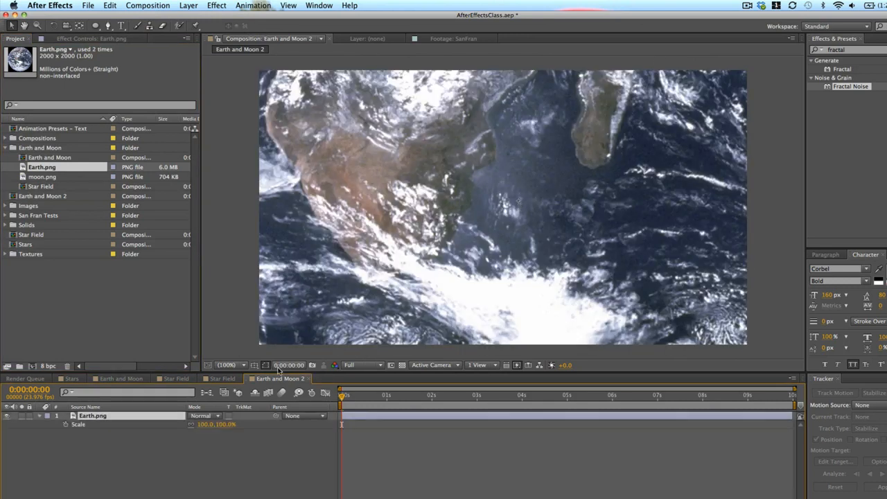
pyautogui.click(208, 424)
pyautogui.write('19')
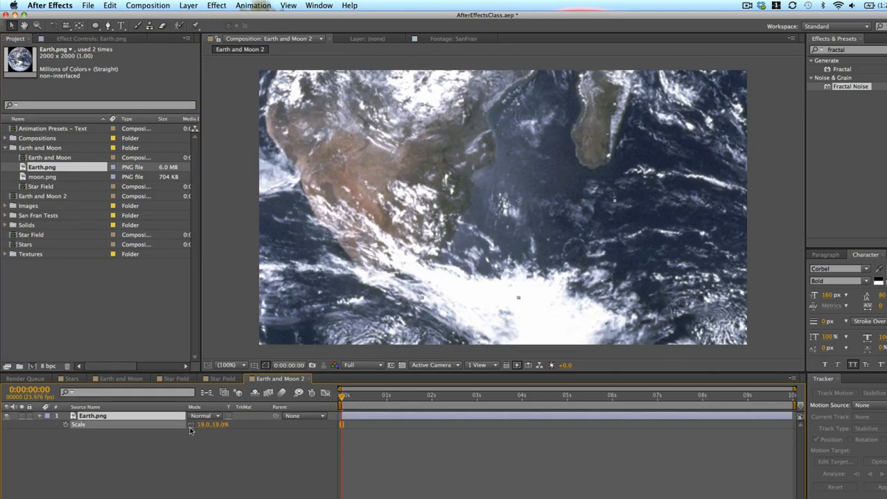
pyautogui.press('Return')
pyautogui.moveTo(580, 185); pyautogui.dragTo(564, 193)
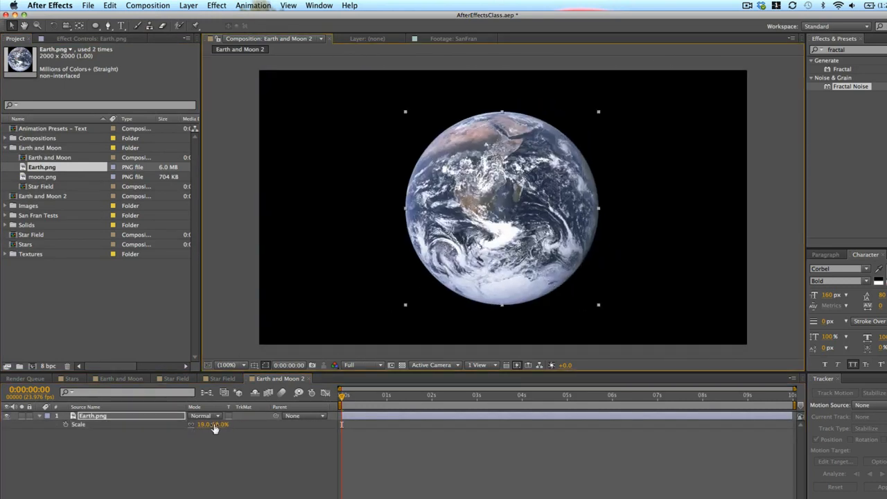
pyautogui.moveTo(219, 429); pyautogui.dragTo(213, 428)
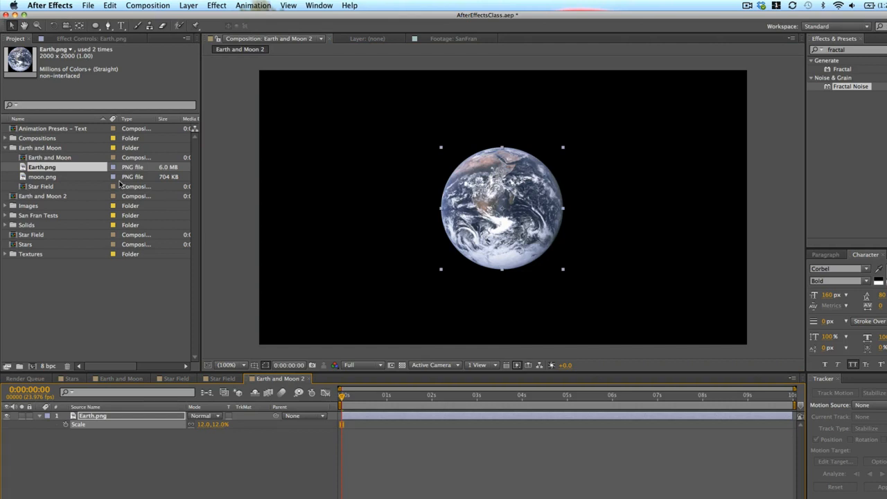
# - Nudge the Earth slightly left, add moon.png over it in the composition, and scale the moon to 9%
pyautogui.moveTo(495, 188); pyautogui.dragTo(486, 190)
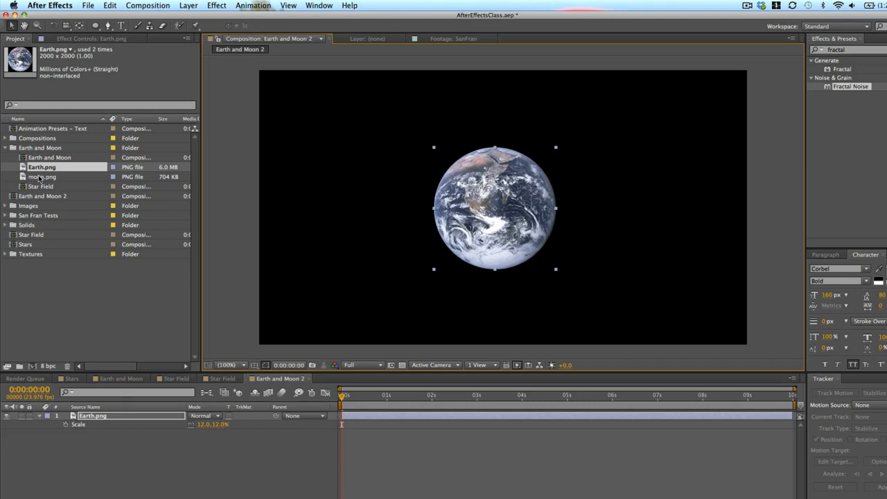
pyautogui.moveTo(33, 178); pyautogui.dragTo(499, 182)
pyautogui.press('s')
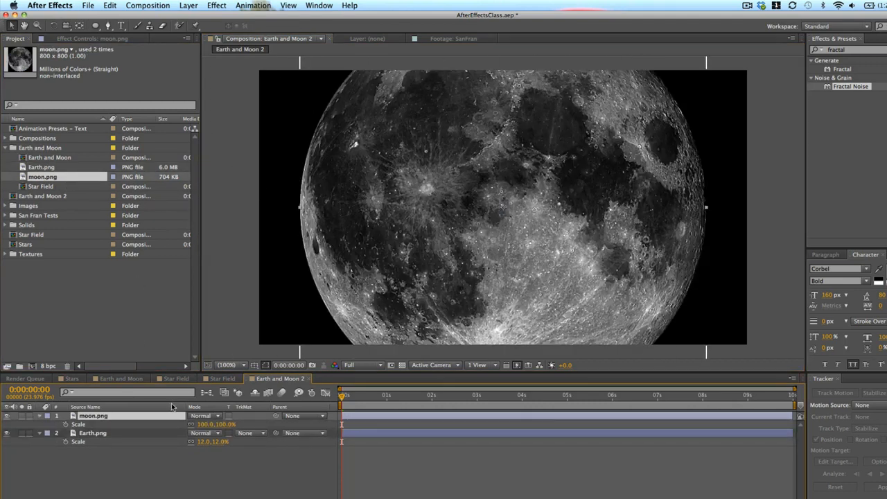
pyautogui.moveTo(222, 425); pyautogui.dragTo(199, 424)
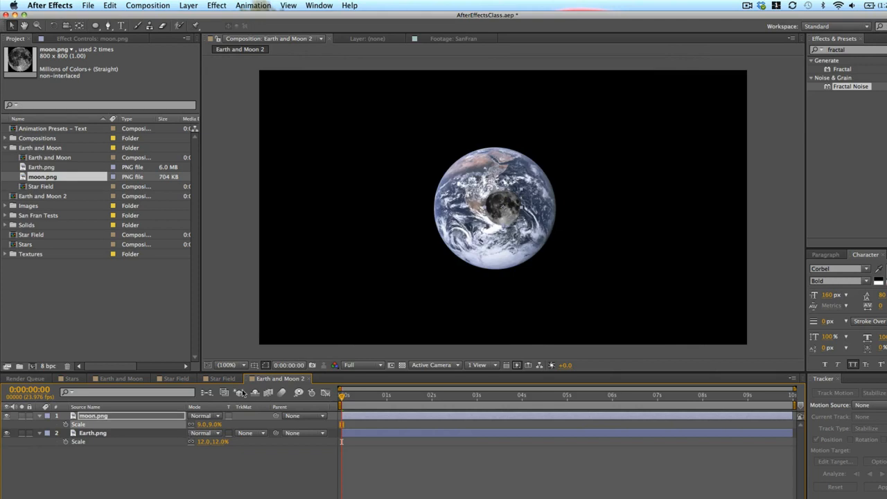
# - Scale the Earth.png layer to 16%
pyautogui.click(106, 441)
pyautogui.moveTo(217, 444); pyautogui.dragTo(222, 444)
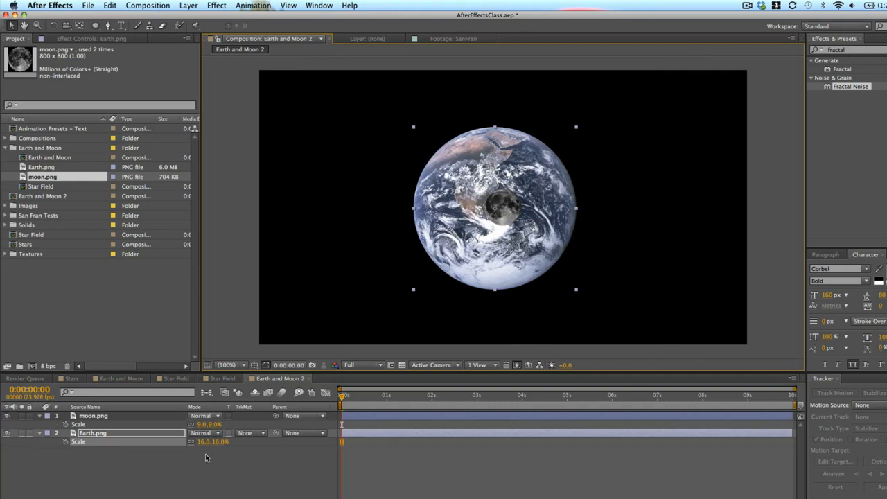
pyautogui.click(160, 409)
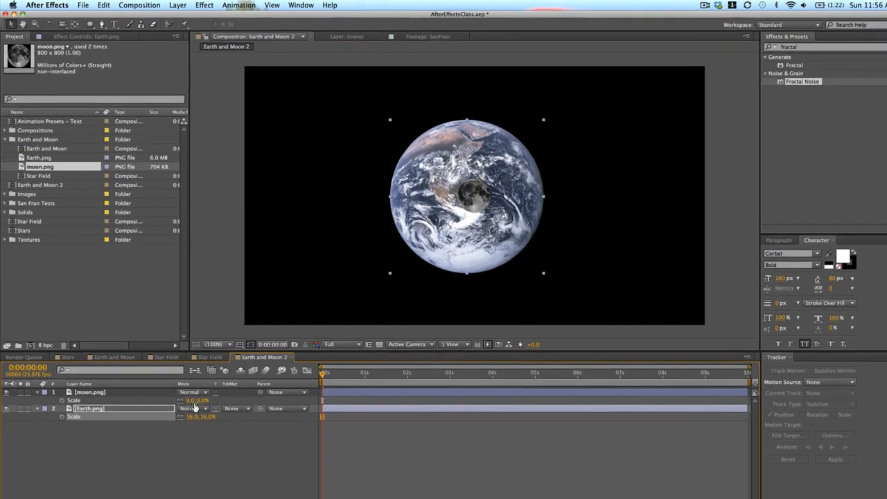
# - Scale the moon.png layer to 7% and move the moon to just off the Earth's upper-right edge
pyautogui.click(191, 400)
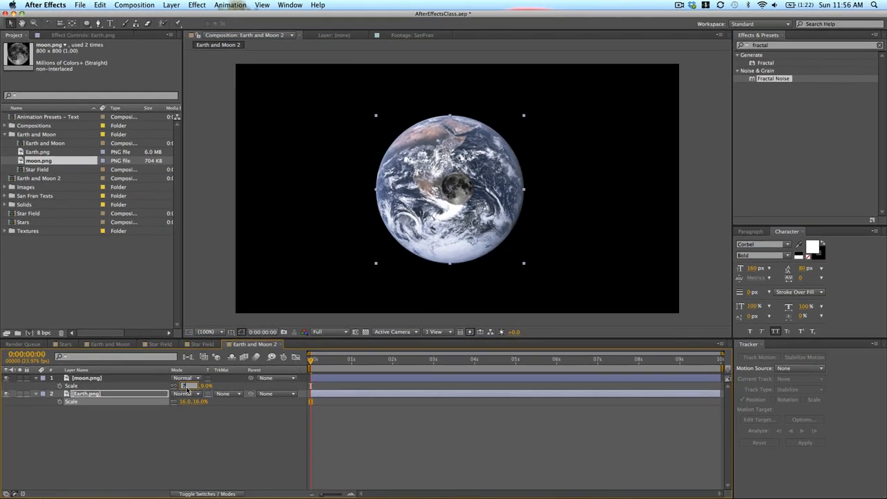
pyautogui.write('7')
pyautogui.press('Return')
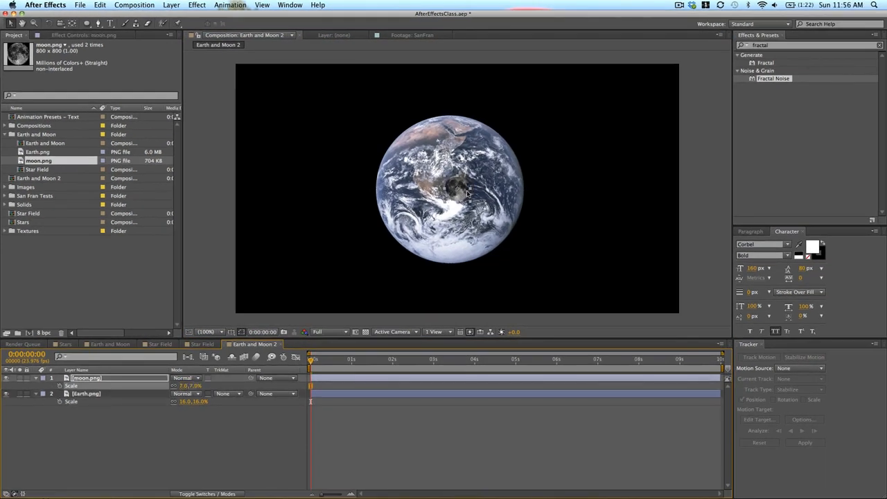
pyautogui.moveTo(468, 194); pyautogui.dragTo(540, 141)
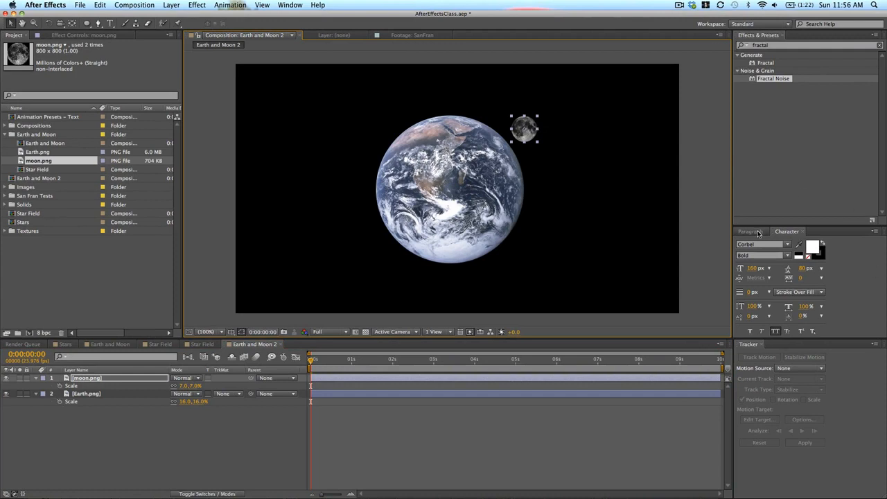
# - Apply the Brightness & Contrast effect to the moon with Brightness 75 and Contrast 20
pyautogui.click(774, 45)
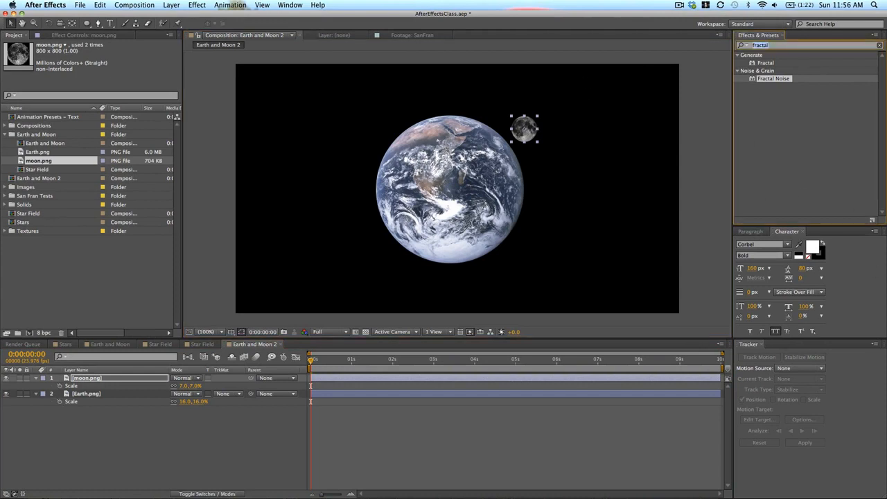
pyautogui.write('bright')
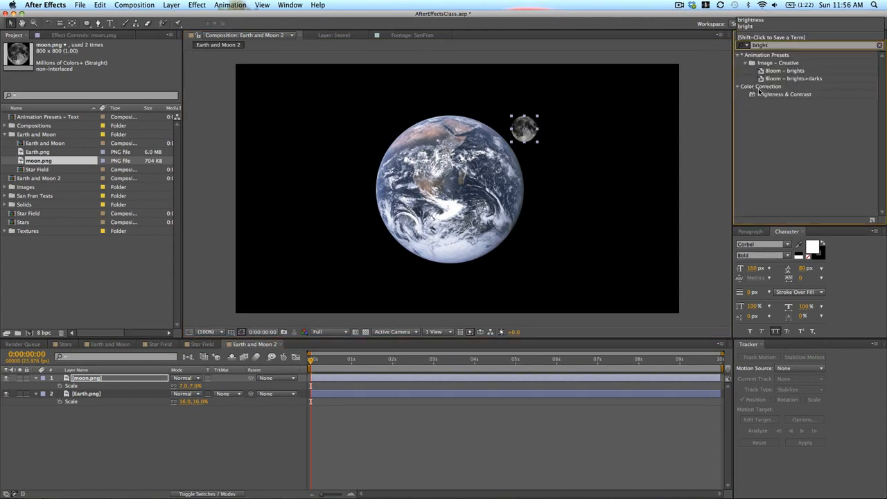
pyautogui.moveTo(762, 94); pyautogui.dragTo(523, 129)
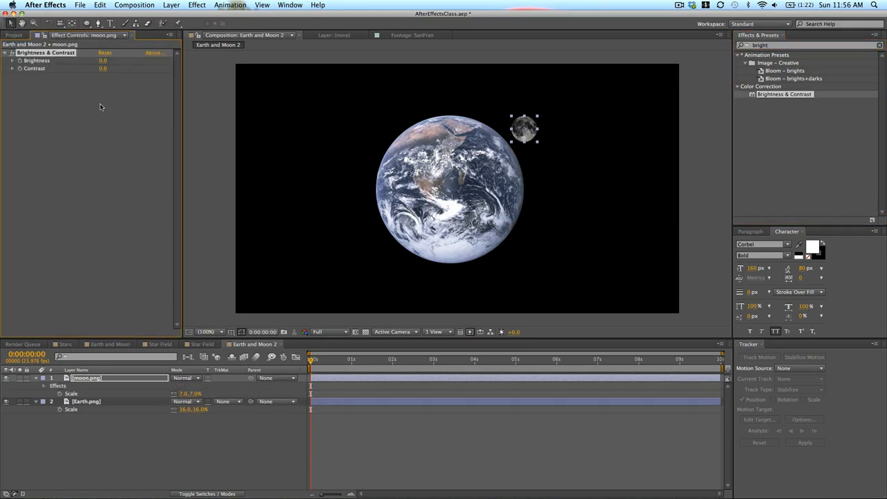
pyautogui.moveTo(103, 65)
pyautogui.mouseDown()
pyautogui.moveTo(129, 65)
pyautogui.moveTo(109, 74)
pyautogui.mouseUp()
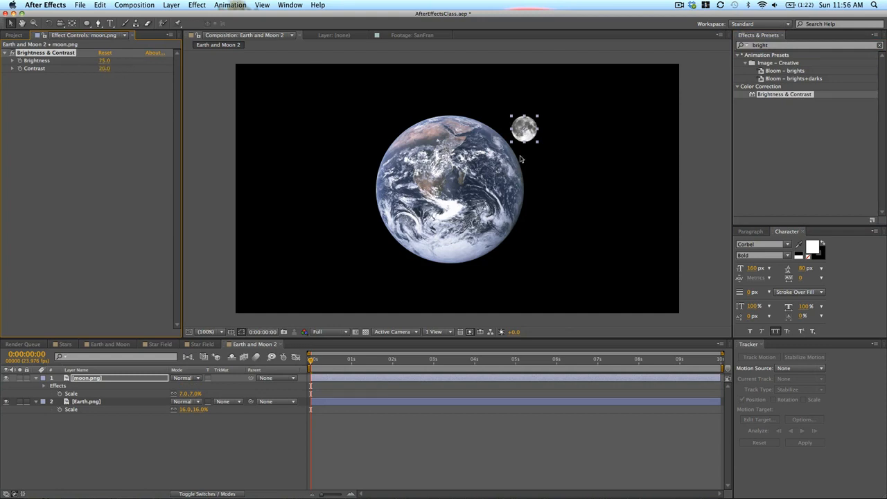
# - Apply the Brightness & Contrast effect to the Earth with Contrast 25, and collapse the effect's settings
pyautogui.click(483, 212)
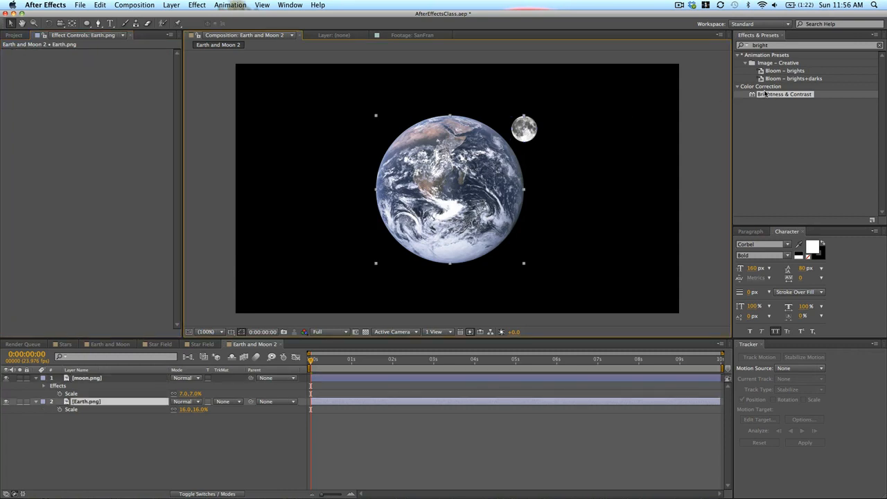
pyautogui.moveTo(765, 94); pyautogui.dragTo(433, 233)
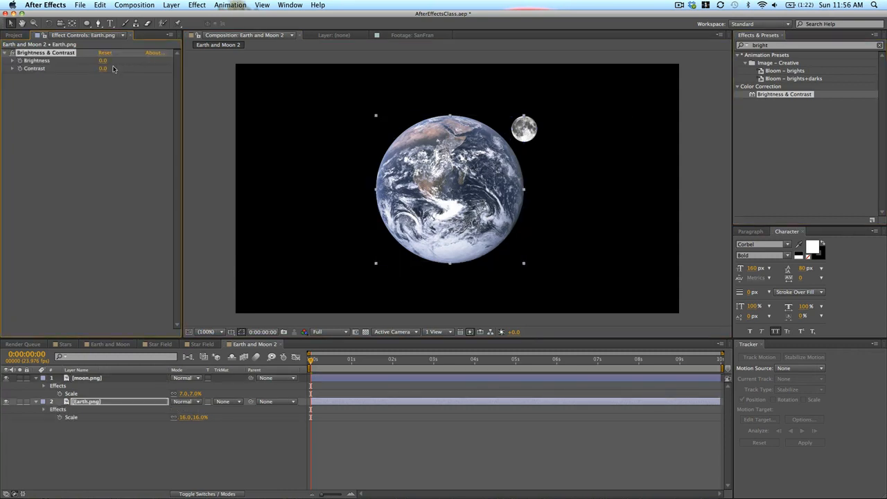
pyautogui.moveTo(114, 68); pyautogui.dragTo(117, 69)
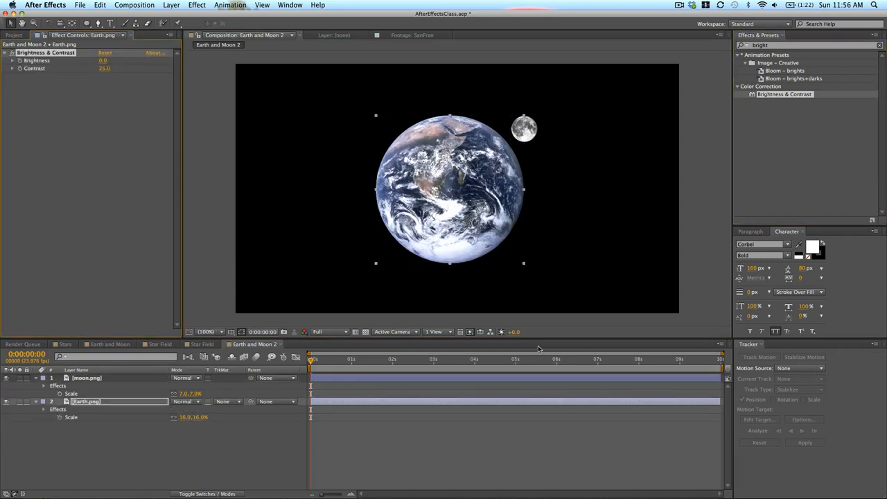
pyautogui.click(437, 470)
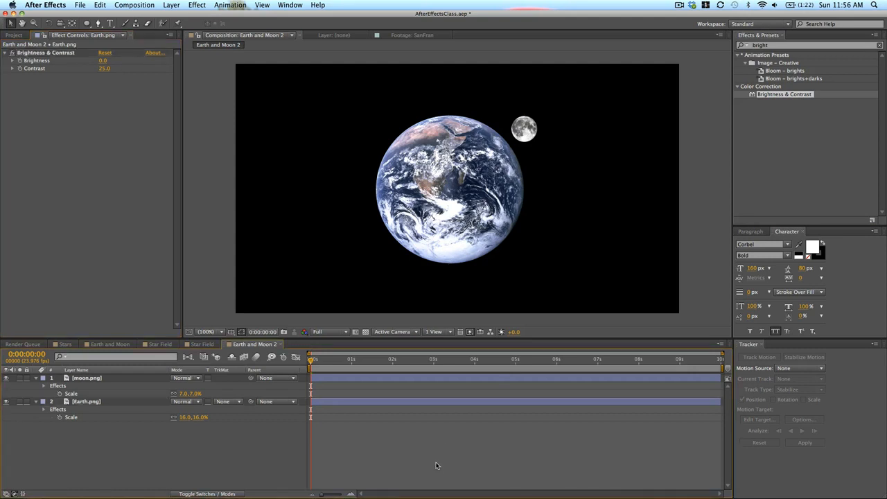
pyautogui.click(4, 52)
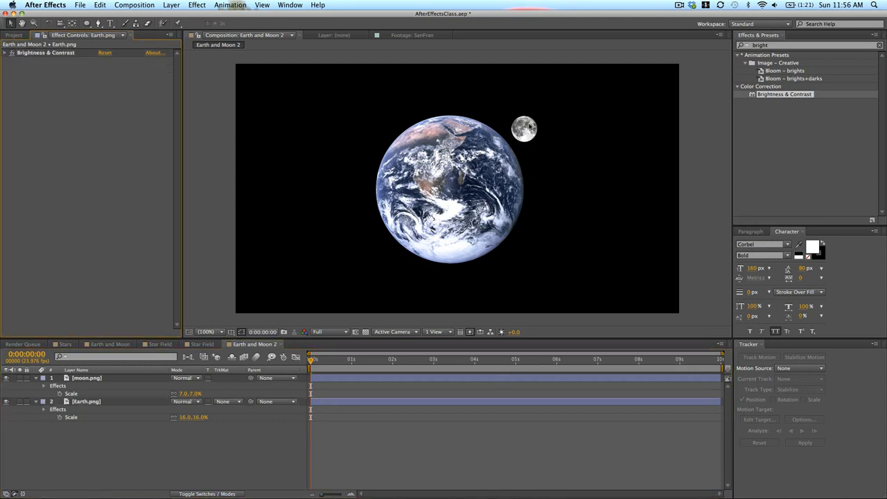
# - Move the moon back over the Earth's centre and turn both the moon and Earth layers into 3D layers
pyautogui.moveTo(529, 127); pyautogui.dragTo(457, 192)
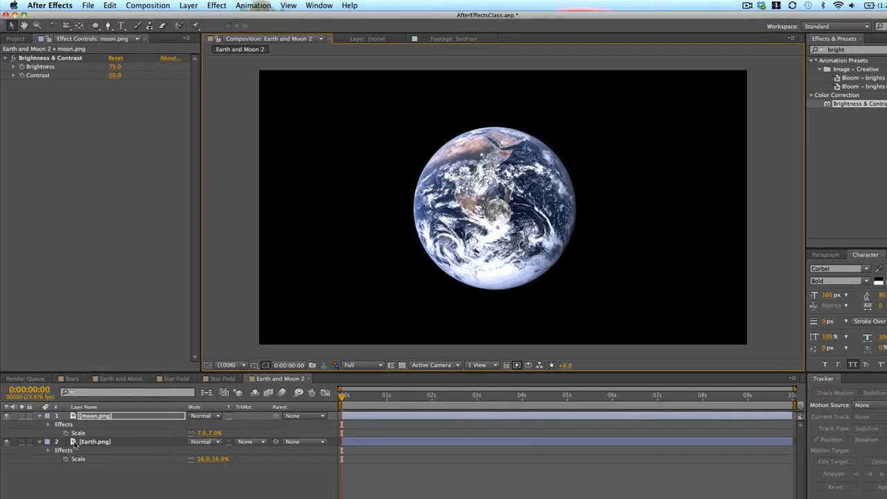
pyautogui.click(76, 402)
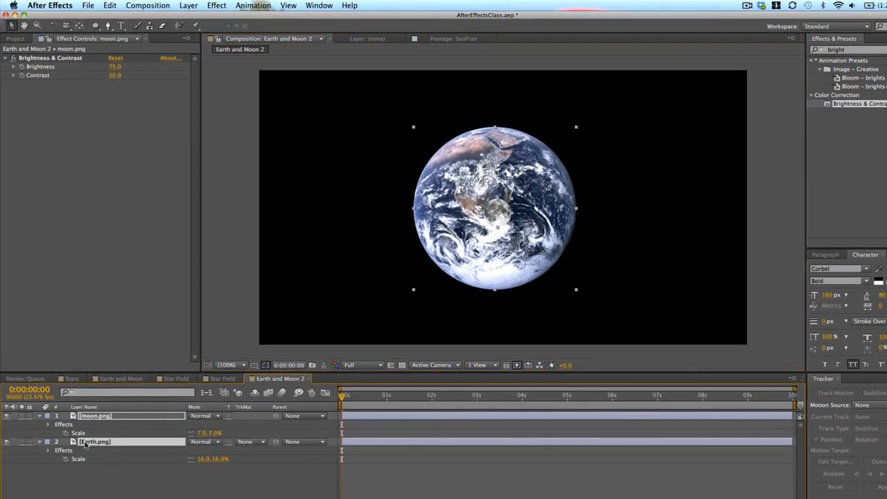
pyautogui.press('p')
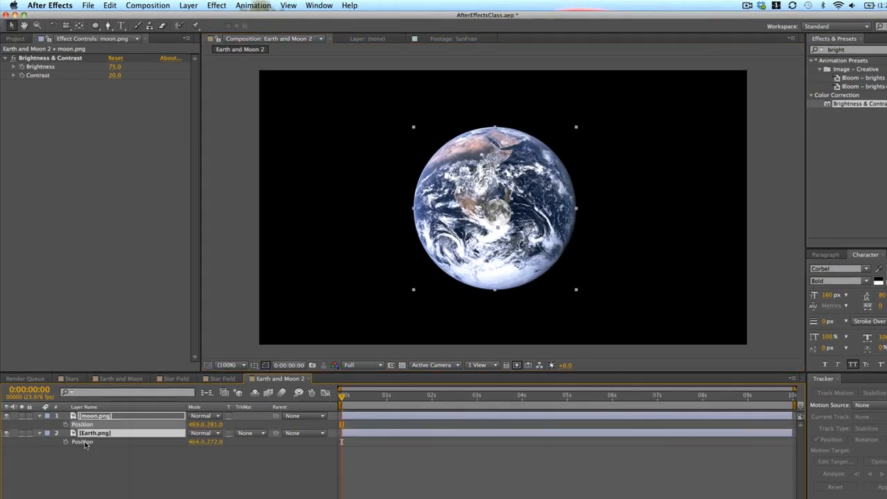
pyautogui.press('F4')
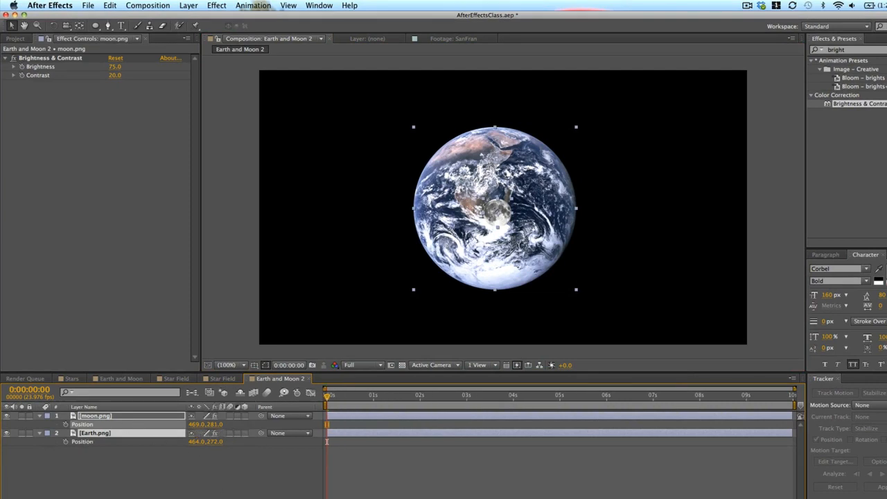
pyautogui.click(245, 416)
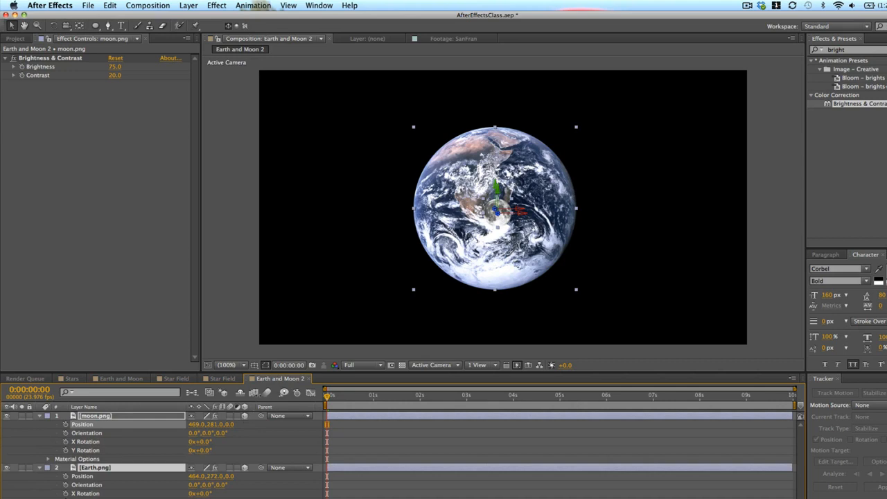
# - Show only the Position property of the moon and Earth layers and deselect both
pyautogui.press('s')
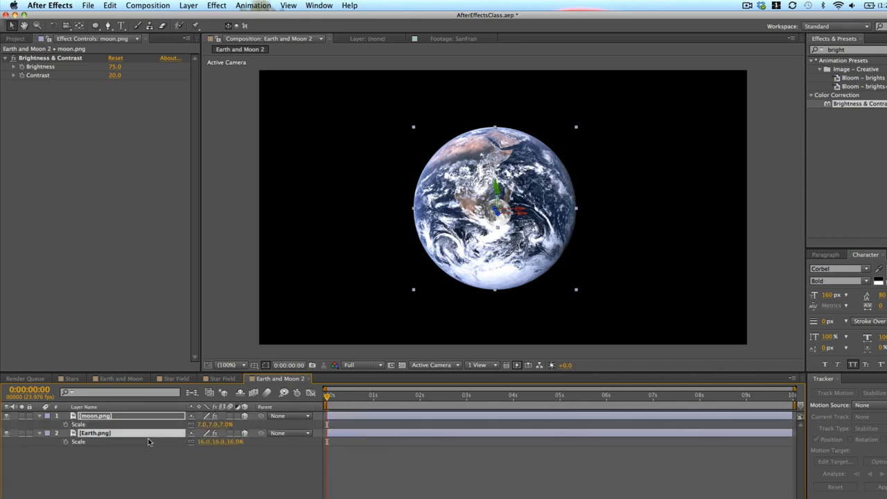
pyautogui.press('p')
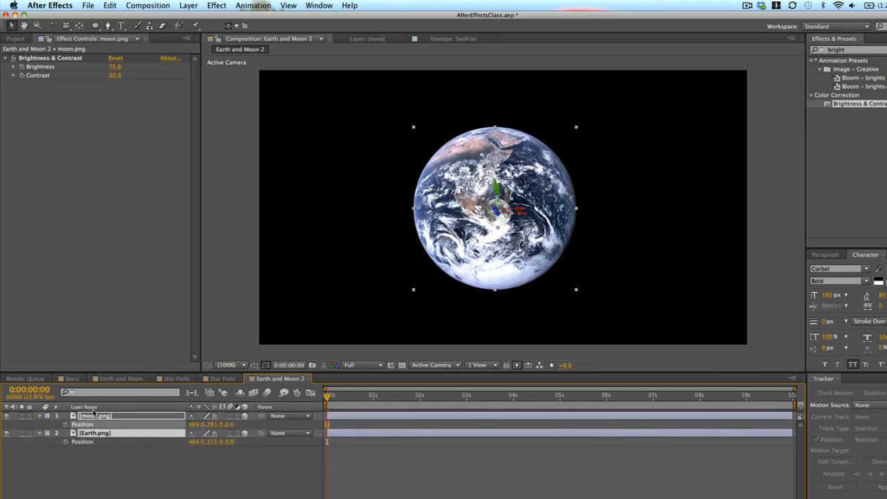
pyautogui.click(426, 473)
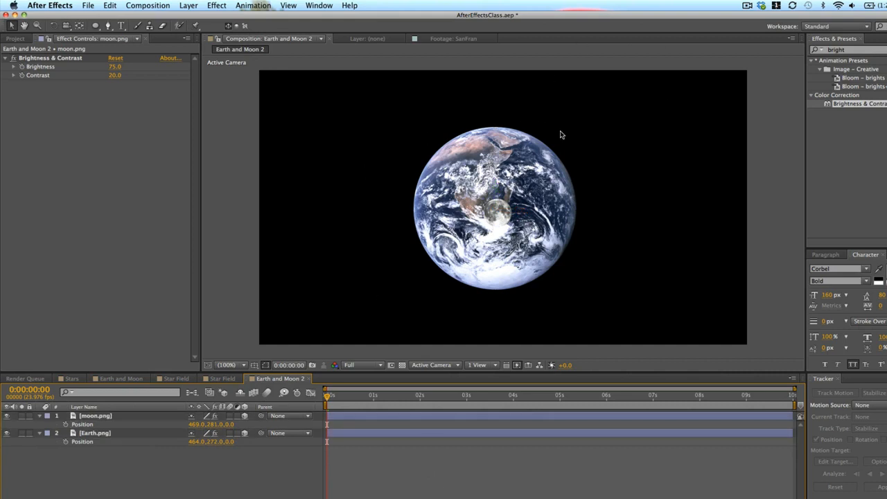
# - Position the moon over the Earth's centre at 469, 272 and set its first Position keyframe at 0:00:00:00
pyautogui.moveTo(505, 216)
pyautogui.mouseDown()
pyautogui.moveTo(517, 194)
pyautogui.moveTo(508, 213)
pyautogui.mouseUp()
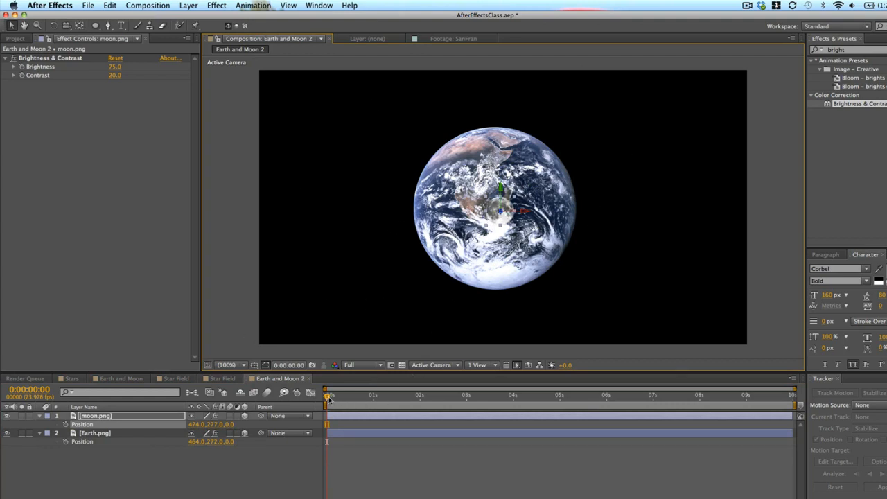
pyautogui.moveTo(329, 397); pyautogui.dragTo(306, 405)
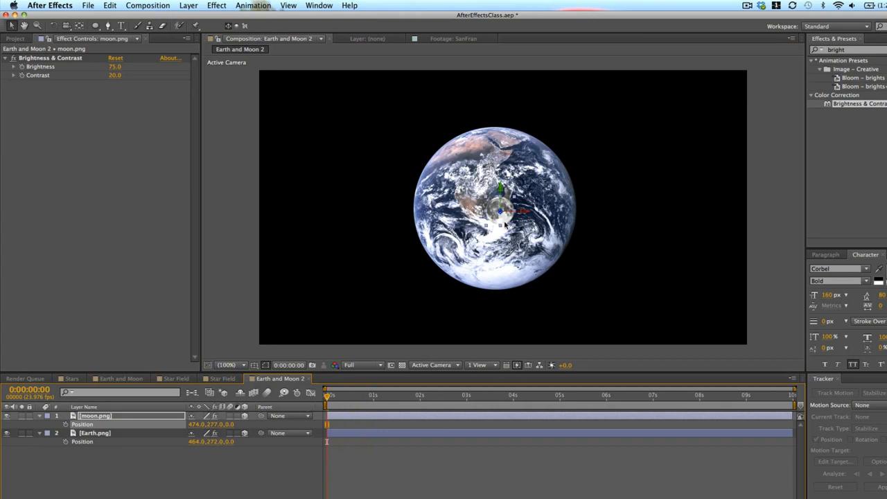
pyautogui.moveTo(504, 217); pyautogui.dragTo(501, 215)
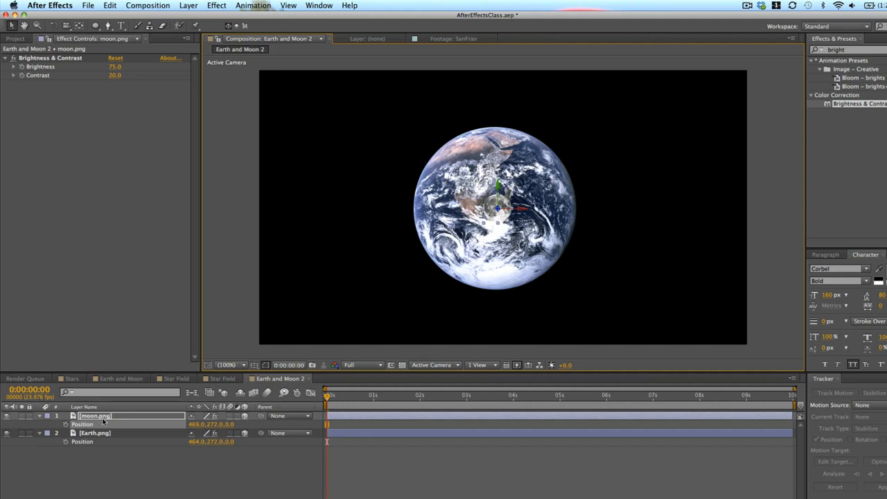
pyautogui.click(105, 475)
pyautogui.click(65, 425)
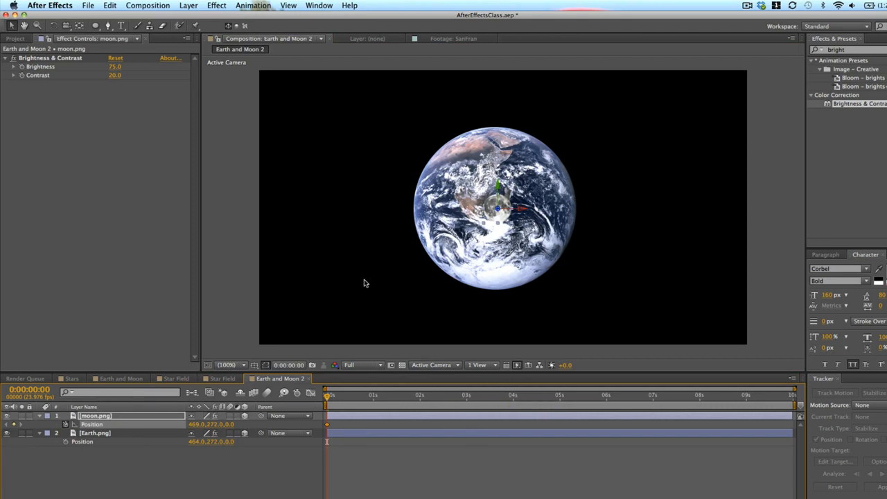
pyautogui.click(418, 396)
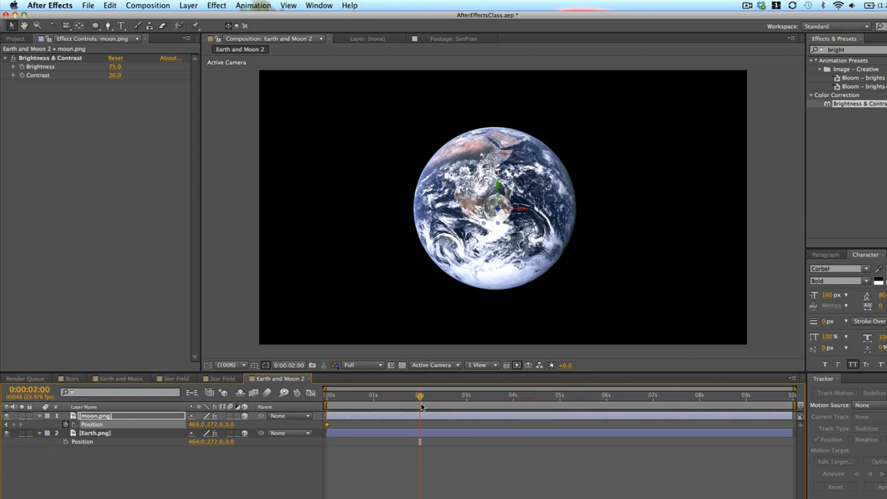
pyautogui.click(359, 396)
pyautogui.moveTo(360, 396); pyautogui.dragTo(283, 406)
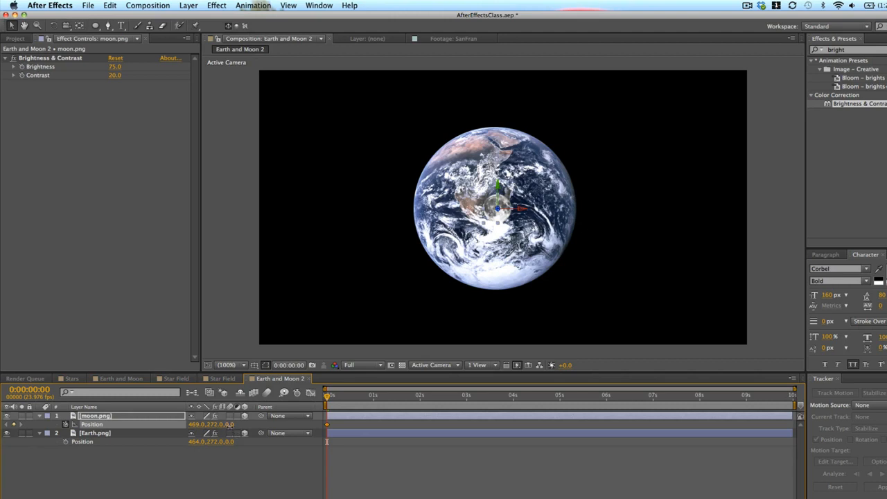
# - Set the moon's Z position to -100 at the first keyframe to bring it in front of the Earth
pyautogui.moveTo(229, 424); pyautogui.dragTo(185, 433)
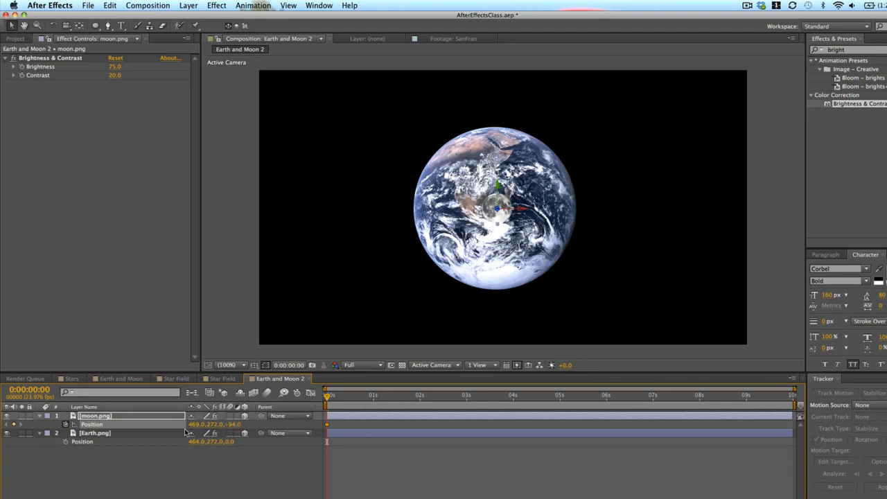
pyautogui.click(230, 424)
pyautogui.press('Return')
# - Try to orbit the view around the Earth and moon with the camera tool
pyautogui.click(67, 25)
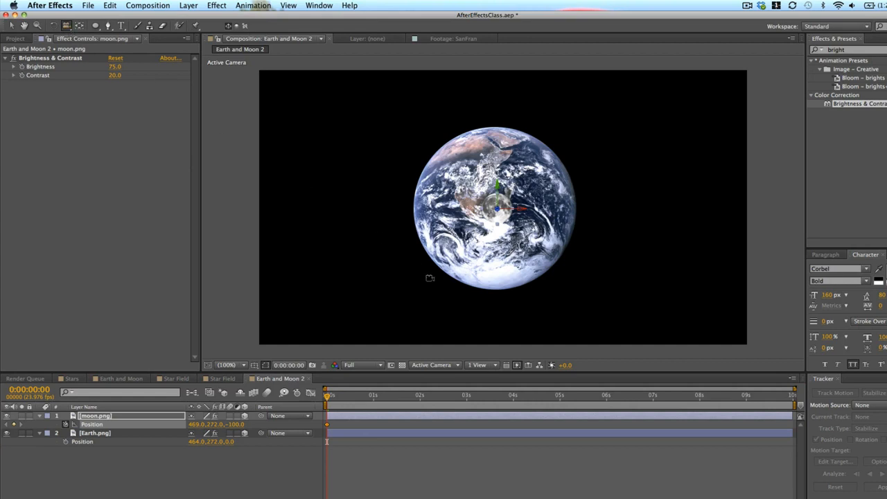
pyautogui.moveTo(528, 215); pyautogui.dragTo(471, 223)
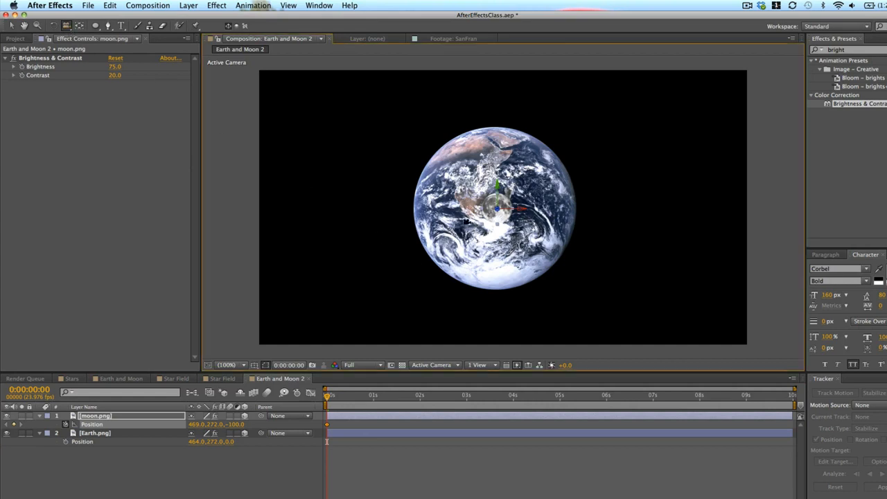
# - Add a new two-node camera layer, Camera 1, with the default settings to the Earth and Moon 2 composition
pyautogui.click(138, 5)
pyautogui.moveTo(188, 5)
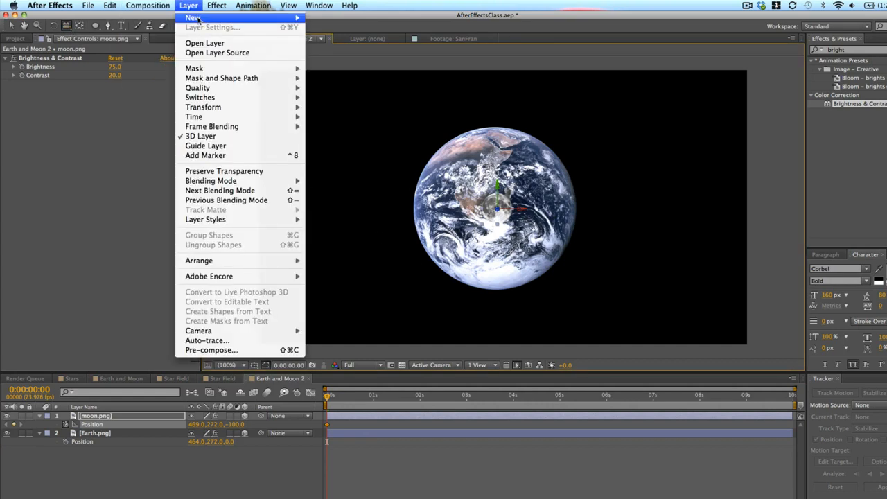
pyautogui.moveTo(208, 18)
pyautogui.click(336, 50)
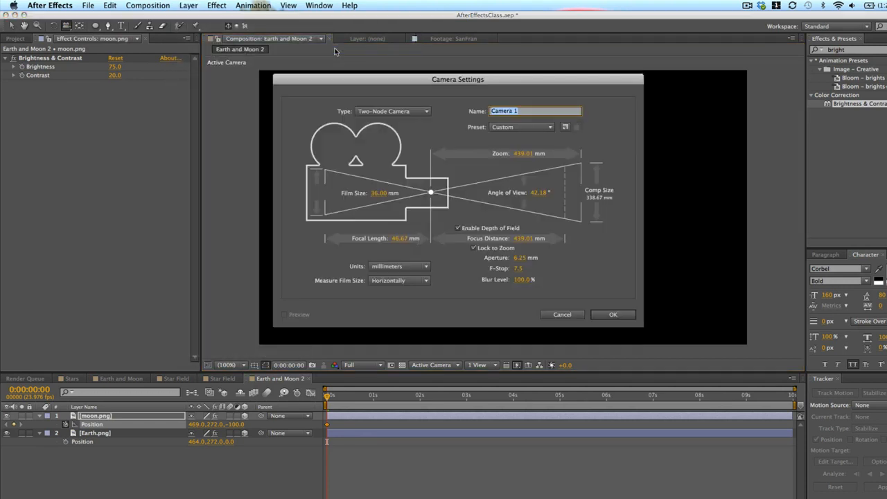
pyautogui.press('Return')
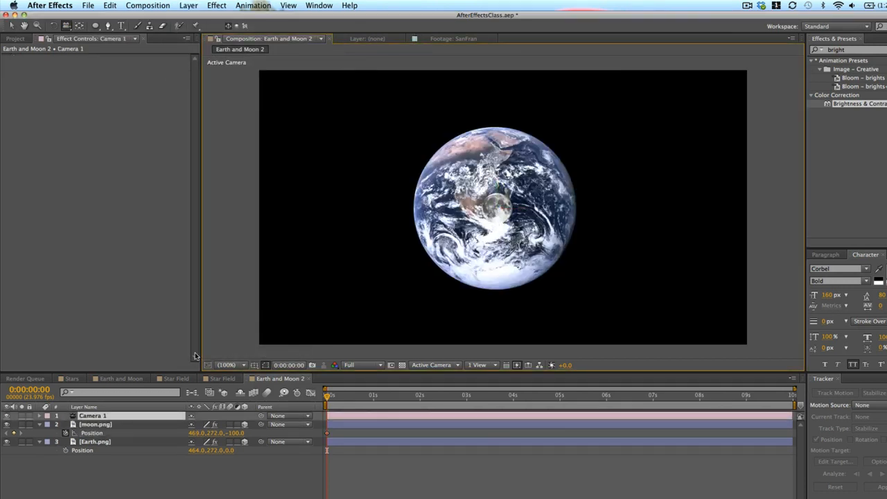
# - Orbit the camera to a side-on view of the Earth and moon and back to the front to check their depth separation
pyautogui.moveTo(538, 199); pyautogui.dragTo(472, 213)
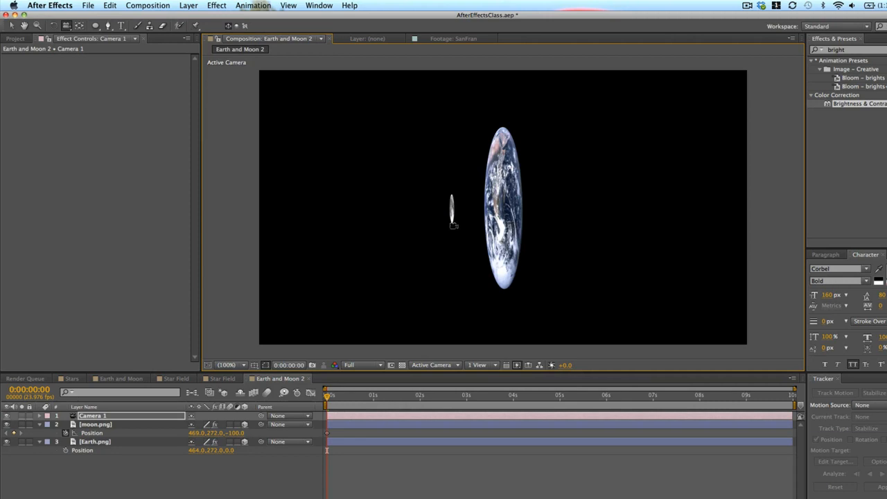
pyautogui.moveTo(522, 260); pyautogui.dragTo(584, 244)
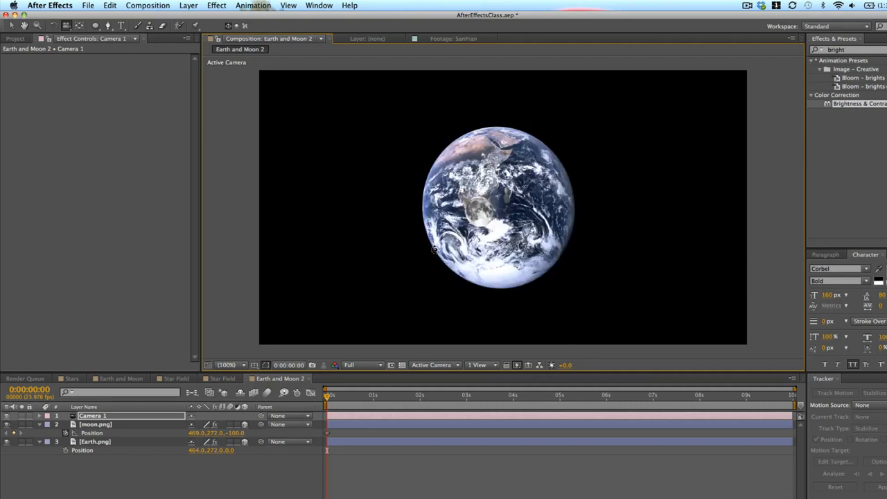
pyautogui.moveTo(436, 249); pyautogui.dragTo(478, 244)
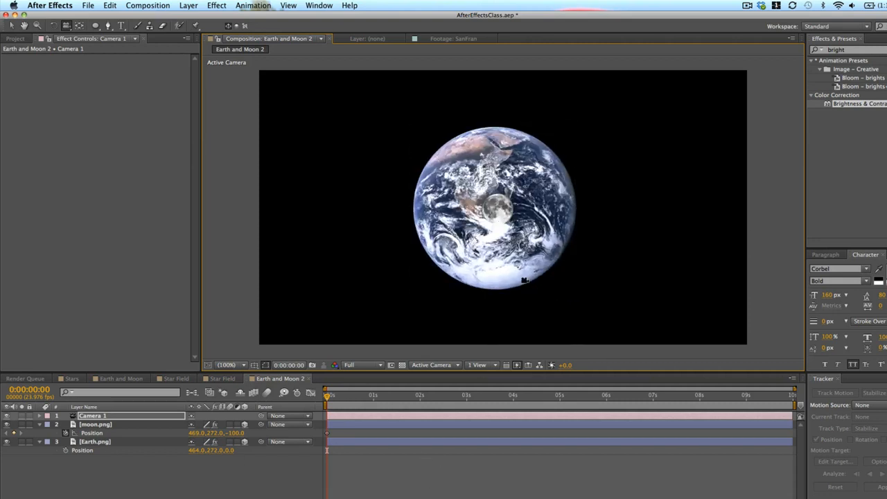
pyautogui.moveTo(543, 197); pyautogui.dragTo(616, 196)
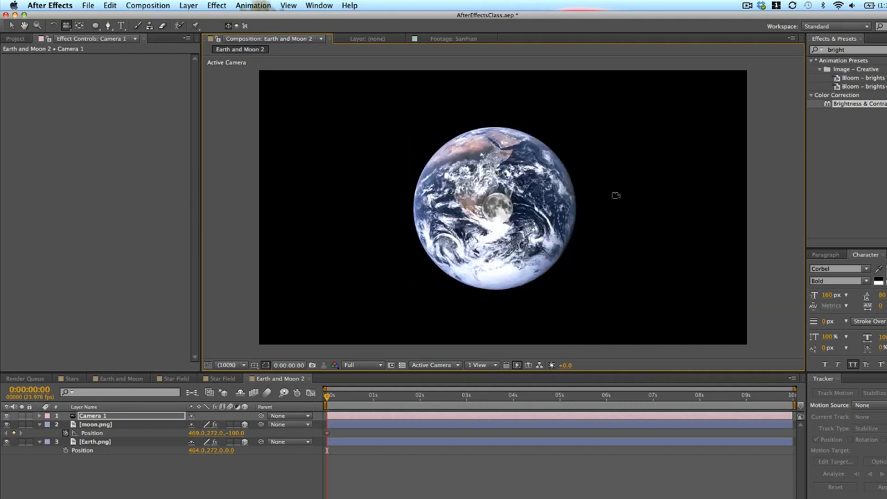
pyautogui.moveTo(552, 230); pyautogui.dragTo(546, 231)
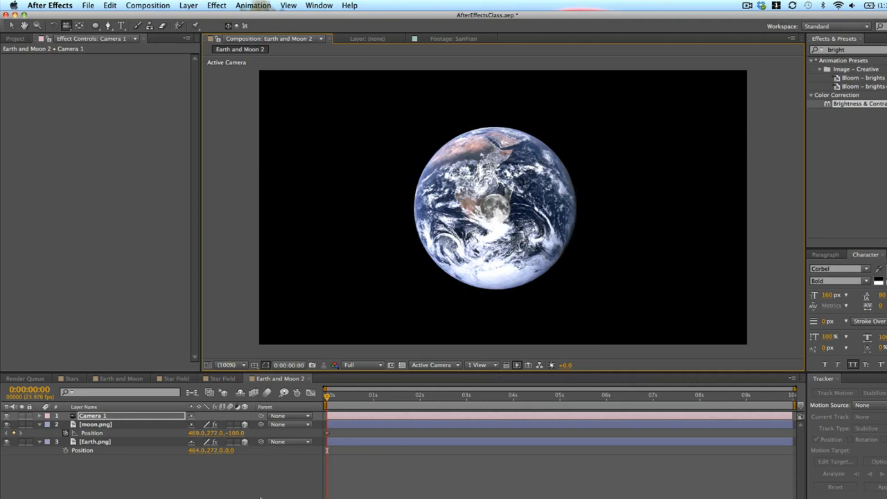
# - Set the moon's Z position to 100 at 0:00:02:00 to place it behind the Earth
pyautogui.click(386, 455)
pyautogui.moveTo(358, 397); pyautogui.dragTo(424, 400)
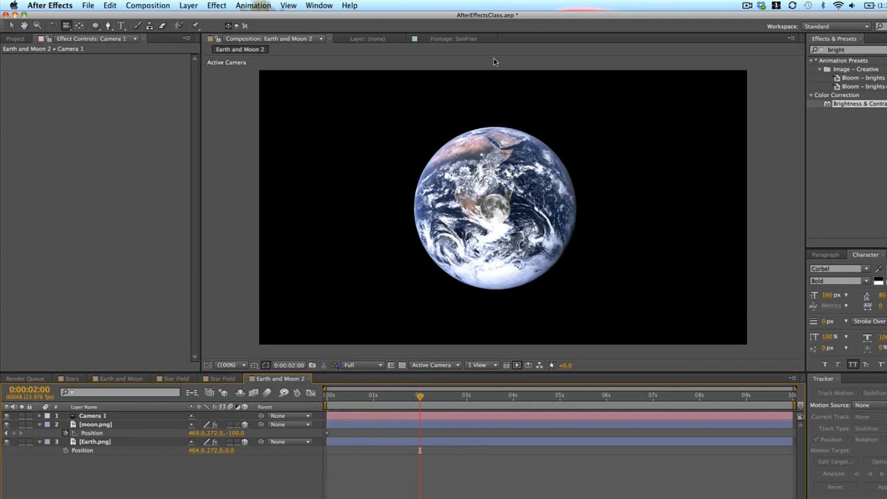
pyautogui.press('v')
pyautogui.click(237, 433)
pyautogui.write('100')
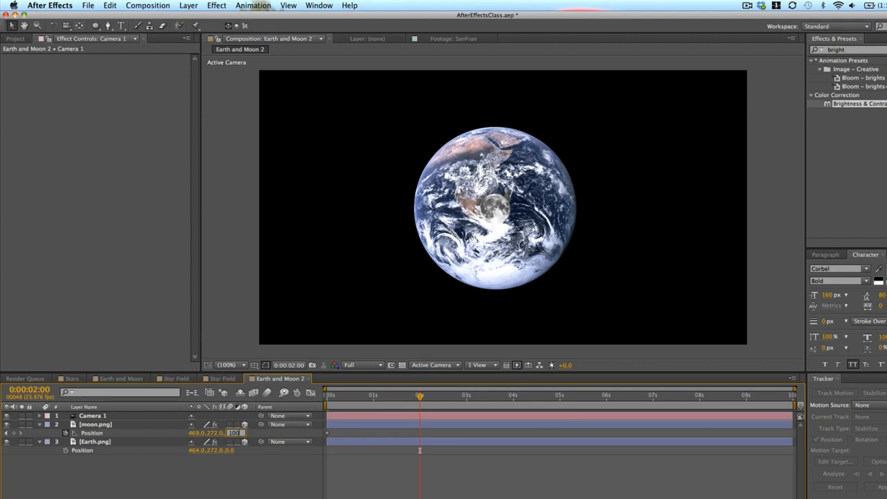
pyautogui.press('Return')
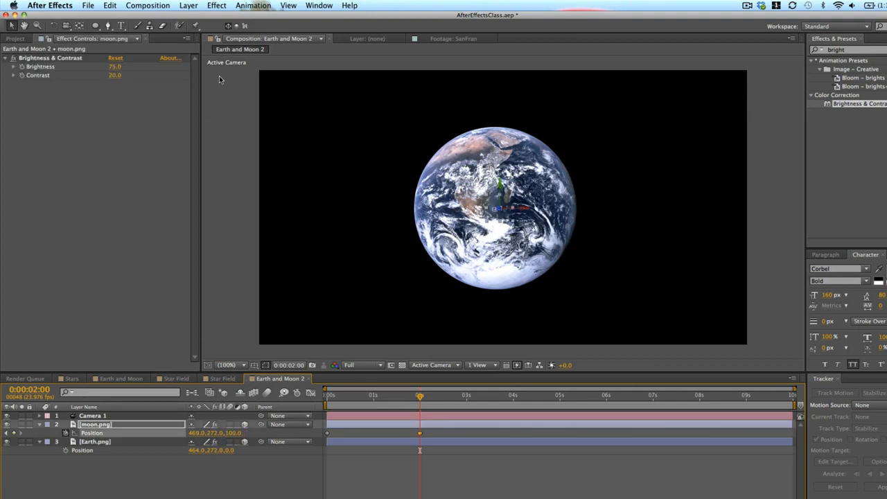
# - Orbit the camera side-on and back to the front to check the moon's position behind the Earth
pyautogui.click(66, 25)
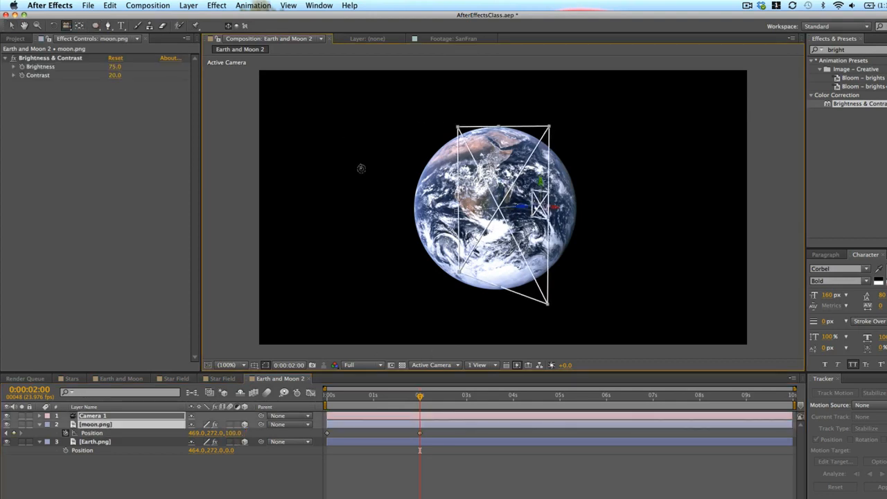
pyautogui.moveTo(361, 168); pyautogui.dragTo(294, 158)
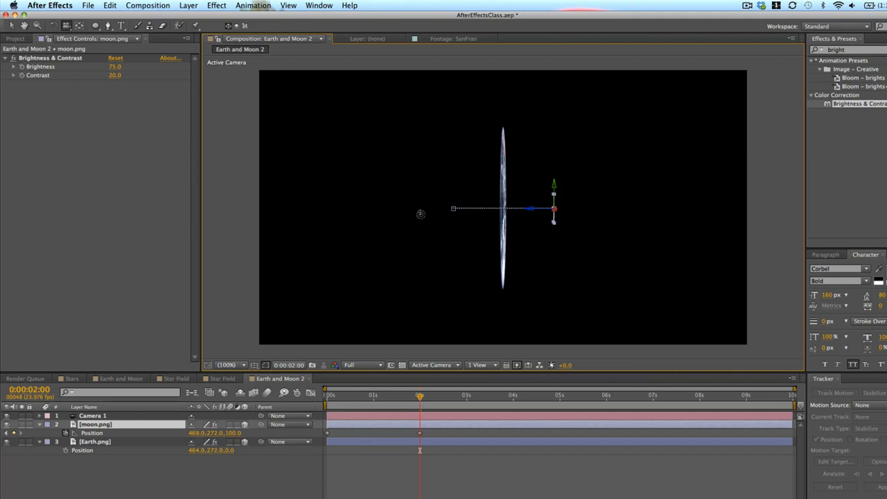
pyautogui.moveTo(421, 214); pyautogui.dragTo(608, 210)
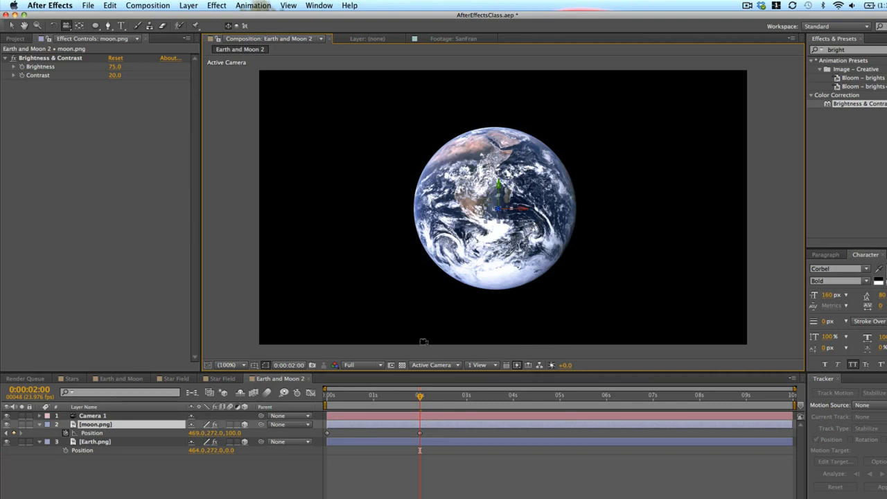
# - Preview the moon's front-to-back movement from the start of the composition
pyautogui.moveTo(336, 395)
pyautogui.mouseDown()
pyautogui.moveTo(412, 395)
pyautogui.moveTo(322, 400)
pyautogui.mouseUp()
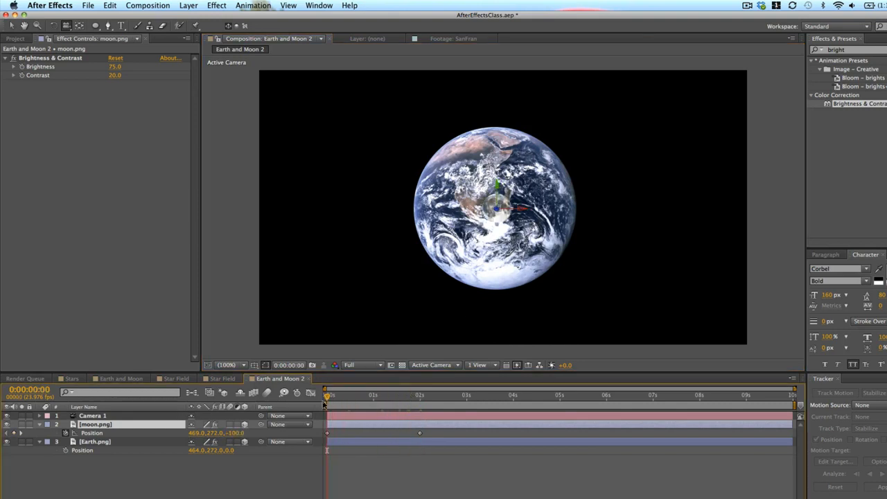
pyautogui.press('KP_0')
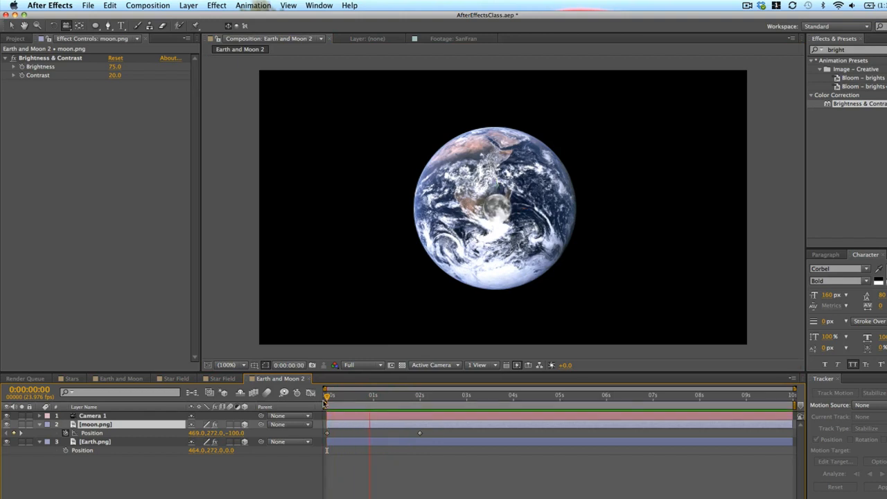
pyautogui.press('space')
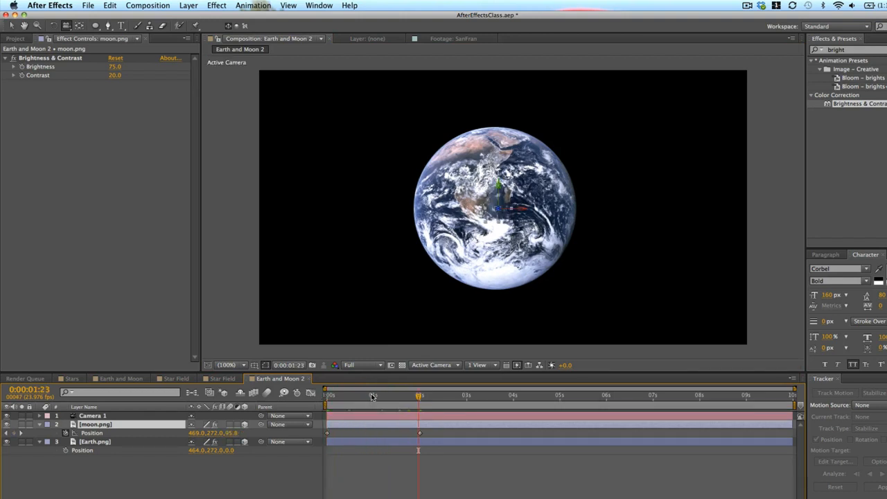
# - At 0:00:01:00, move the moon up and right clear of the Earth to about 669, 172, adding a Position keyframe
pyautogui.click(371, 394)
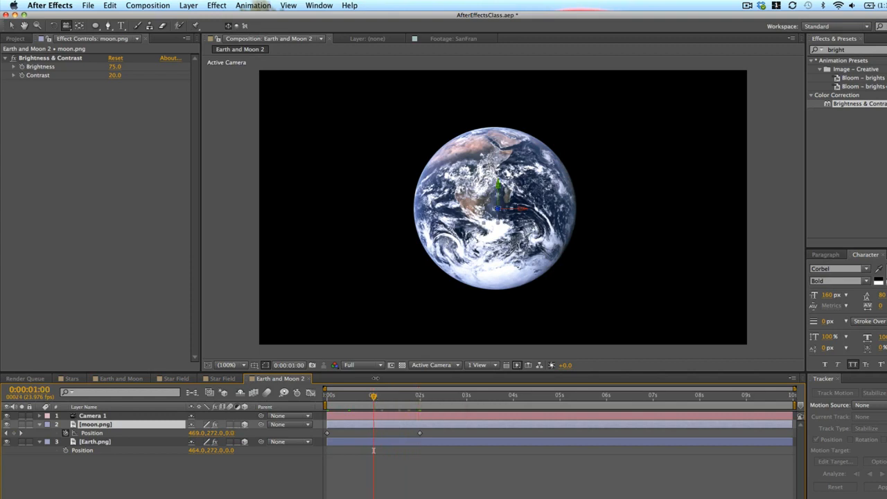
pyautogui.press('v')
pyautogui.moveTo(493, 215); pyautogui.dragTo(501, 214)
pyautogui.hotkey('shift', 'Up')
pyautogui.hotkey('shift', 'Up')
pyautogui.hotkey('shift', 'Up')
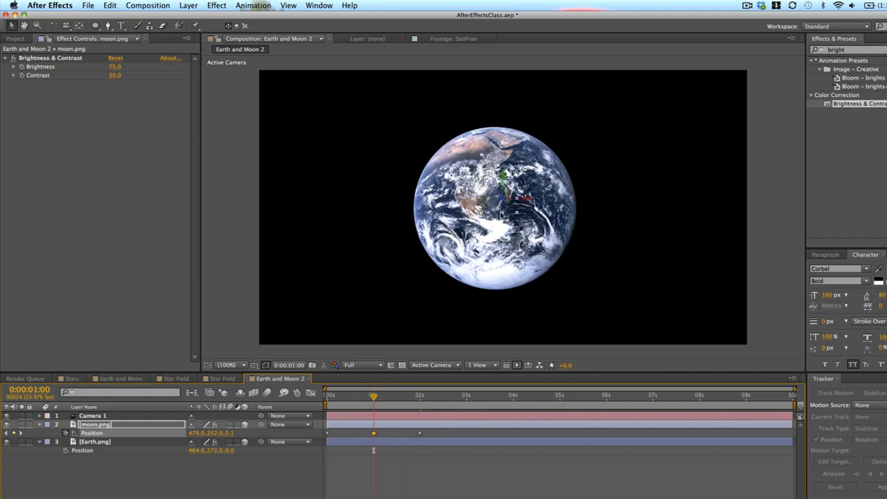
pyautogui.hotkey('shift', 'Right')
pyautogui.hotkey('shift', 'Right')
pyautogui.hotkey('shift', 'Right')
pyautogui.hotkey('shift', 'Up')
pyautogui.hotkey('shift', 'Up')
pyautogui.hotkey('shift', 'Right')
pyautogui.hotkey('shift', 'Right')
pyautogui.hotkey('shift', 'Right')
pyautogui.hotkey('shift', 'Up')
pyautogui.hotkey('shift', 'Up')
pyautogui.hotkey('shift', 'Up')
pyautogui.hotkey('shift', 'Right')
pyautogui.hotkey('shift', 'Right')
pyautogui.hotkey('shift', 'Up')
pyautogui.hotkey('shift', 'Right')
pyautogui.hotkey('shift', 'Up')
pyautogui.hotkey('shift', 'Right')
pyautogui.hotkey('shift', 'Up')
pyautogui.hotkey('shift', 'Right')
pyautogui.hotkey('shift', 'Right')
pyautogui.hotkey('shift', 'Right')
pyautogui.hotkey('shift', 'Right')
pyautogui.hotkey('shift', 'Right')
pyautogui.hotkey('shift', 'Right')
pyautogui.hotkey('shift', 'Right')
pyautogui.hotkey('shift', 'Right')
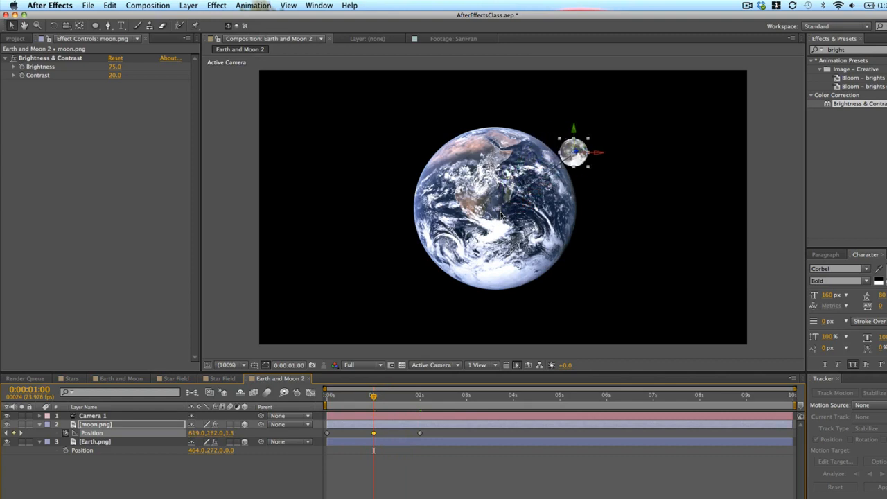
pyautogui.hotkey('shift', 'Down')
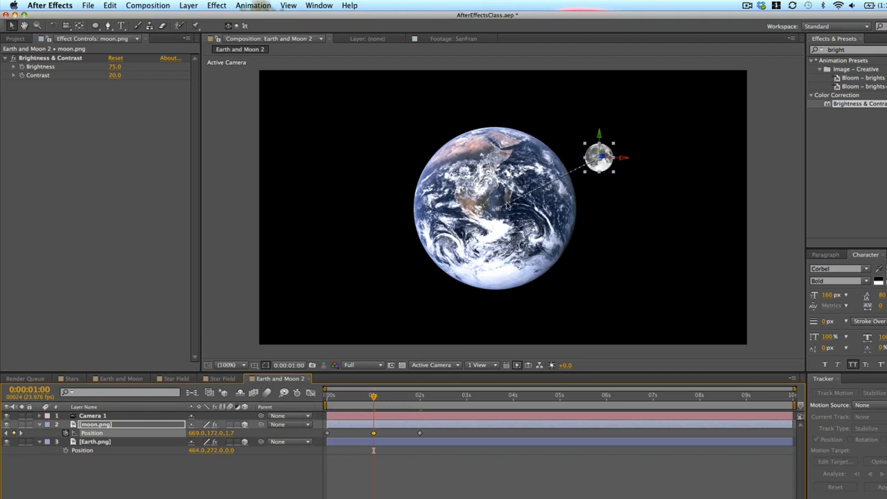
# - Scrub through the first two seconds to check the moon's path around the Earth's right side
pyautogui.moveTo(334, 400); pyautogui.dragTo(392, 399)
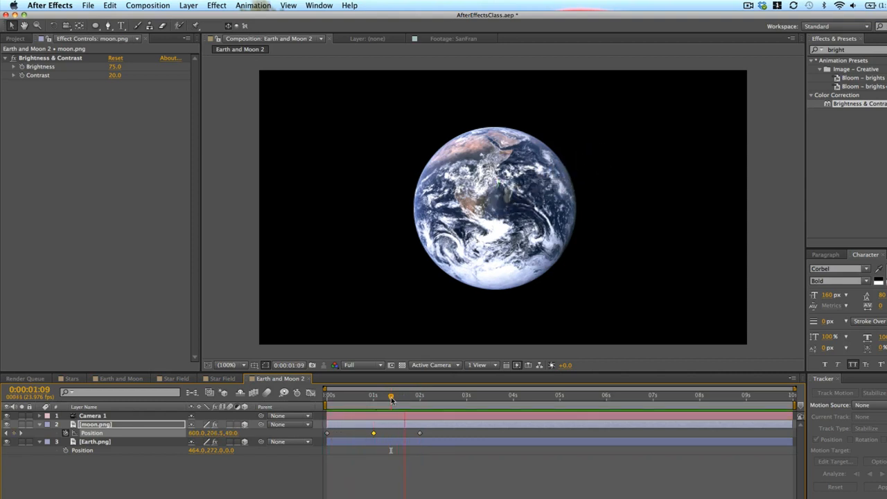
pyautogui.moveTo(392, 400); pyautogui.dragTo(374, 395)
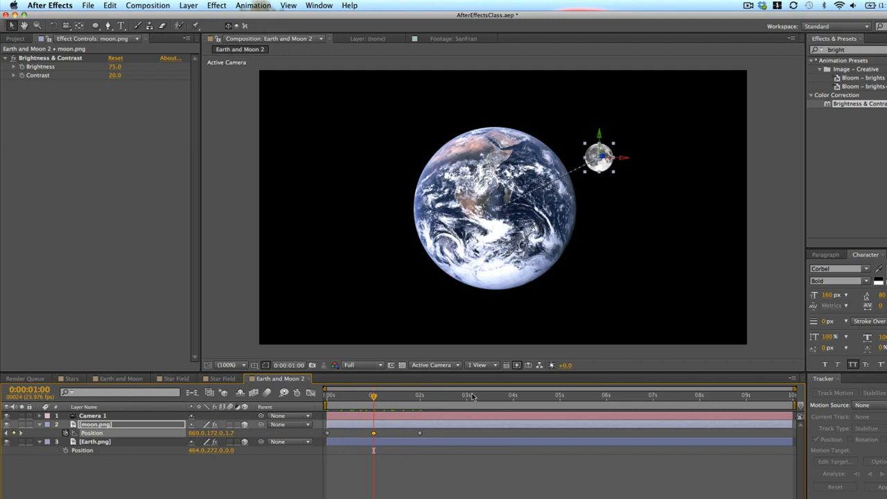
# - At 0:00:03:00, move the moon down and left clear of the Earth to about 219, 392 with a Position keyframe
pyautogui.press('super+z')
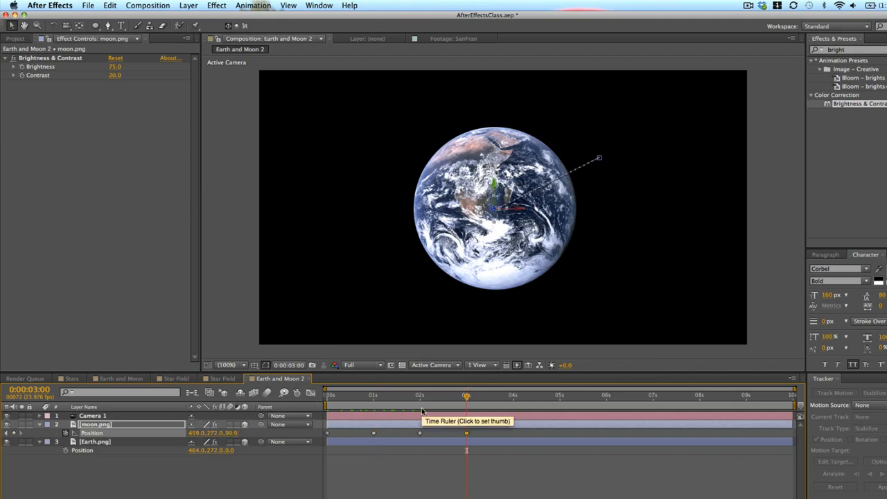
pyautogui.hotkey('shift', 'Down')
pyautogui.hotkey('shift', 'Down')
pyautogui.hotkey('shift', 'Left')
pyautogui.hotkey('shift', 'Left')
pyautogui.hotkey('shift', 'Left')
pyautogui.hotkey('shift', 'Down')
pyautogui.hotkey('shift', 'Down')
pyautogui.hotkey('shift', 'Left')
pyautogui.hotkey('shift', 'Left')
pyautogui.hotkey('shift', 'Left')
pyautogui.hotkey('shift', 'Left')
pyautogui.hotkey('shift', 'Left')
pyautogui.hotkey('shift', 'Left')
pyautogui.hotkey('shift', 'Left')
pyautogui.hotkey('shift', 'Left')
pyautogui.hotkey('shift', 'Left')
pyautogui.hotkey('shift', 'Left')
pyautogui.hotkey('shift', 'Left')
pyautogui.hotkey('shift', 'Left')
pyautogui.hotkey('shift', 'Left')
pyautogui.hotkey('shift', 'Left')
pyautogui.hotkey('shift', 'Left')
pyautogui.hotkey('shift', 'Left')
pyautogui.hotkey('shift', 'Left')
pyautogui.hotkey('shift', 'Left')
pyautogui.hotkey('shift', 'Down')
pyautogui.hotkey('shift', 'Down')
pyautogui.hotkey('shift', 'Down')
pyautogui.hotkey('shift', 'Down')
pyautogui.hotkey('shift', 'Down')
pyautogui.hotkey('shift', 'Down')
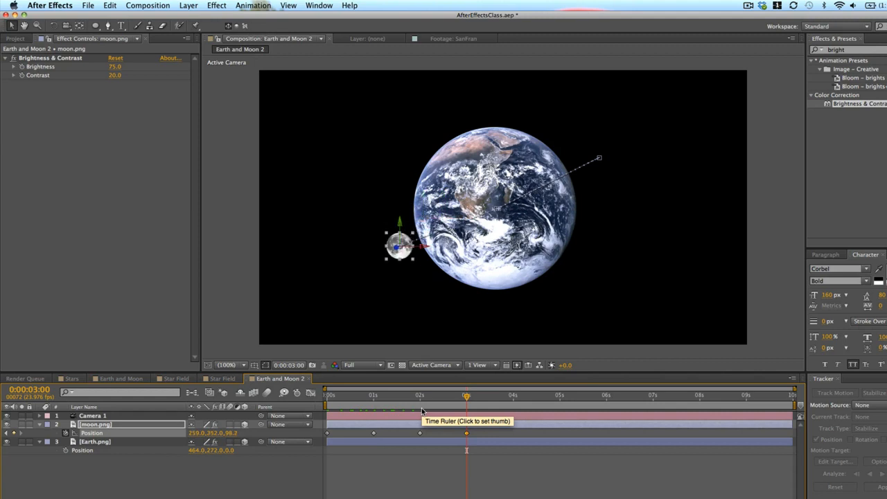
pyautogui.hotkey('shift', 'Left')
pyautogui.hotkey('shift', 'Left')
pyautogui.hotkey('shift', 'Left')
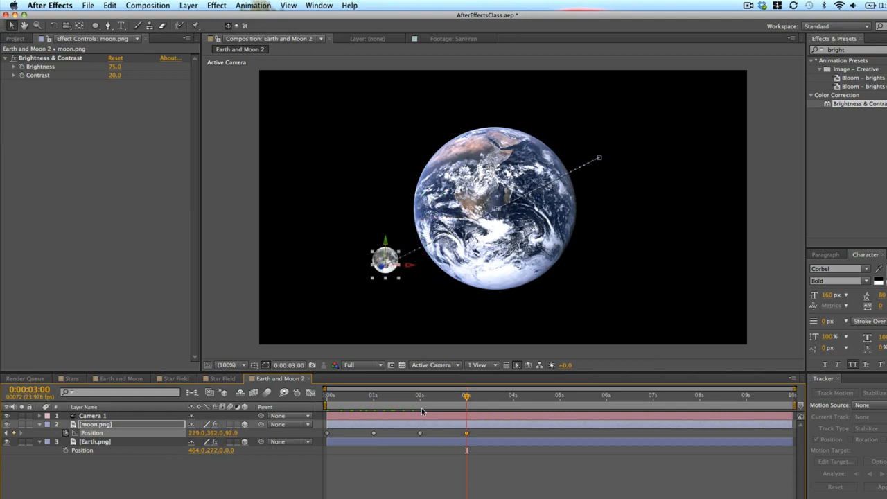
pyautogui.hotkey('shift', 'Down')
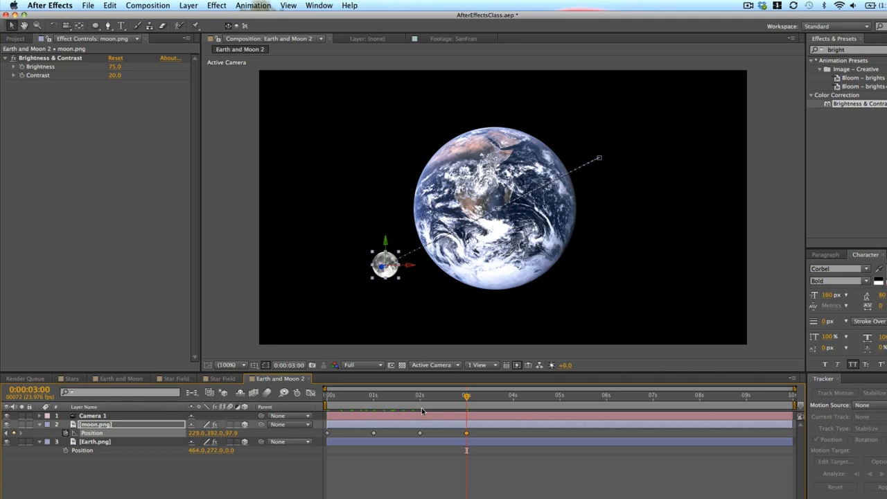
pyautogui.hotkey('shift', 'Left')
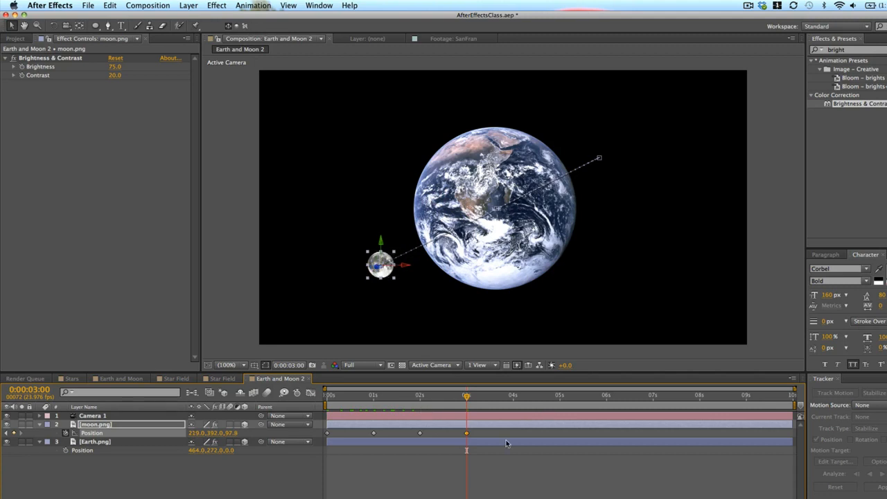
# - Scrub through the moon's keyframes and orbit the camera side-on and back to the front to examine its motion path
pyautogui.moveTo(437, 395); pyautogui.dragTo(406, 395)
pyautogui.click(456, 393)
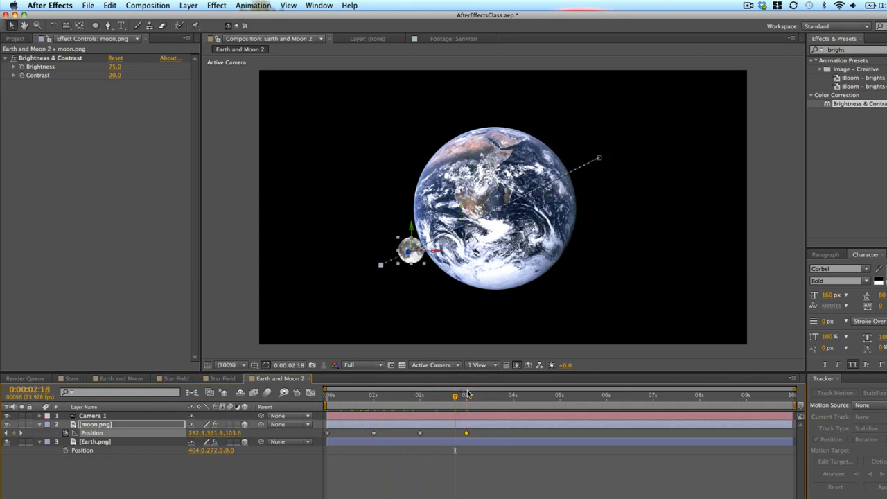
pyautogui.click(67, 26)
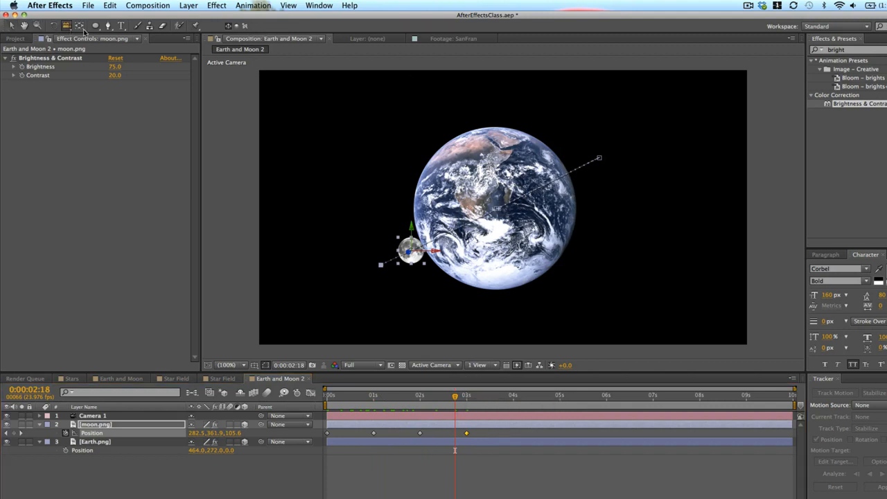
pyautogui.moveTo(548, 148); pyautogui.dragTo(445, 192)
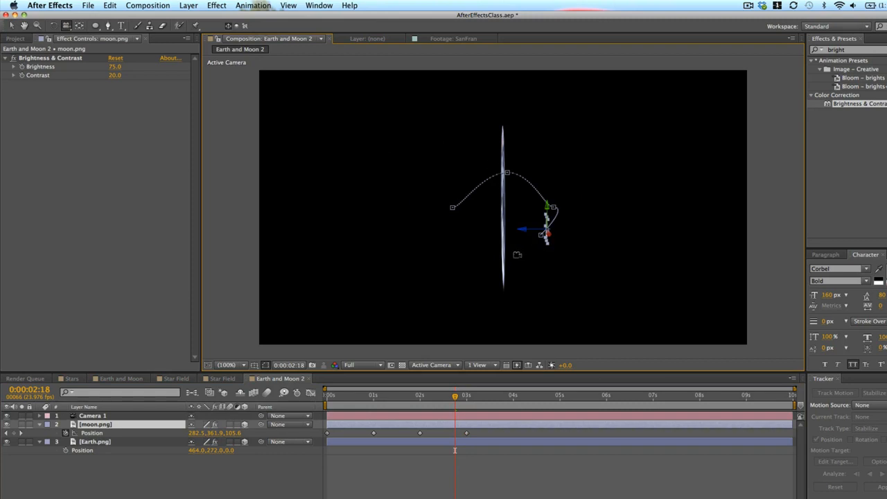
pyautogui.click(226, 365)
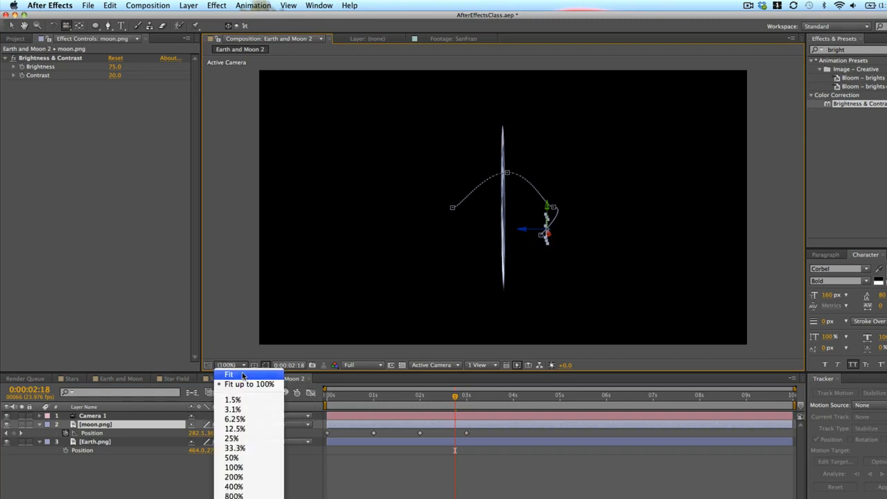
pyautogui.click(222, 313)
pyautogui.moveTo(350, 399); pyautogui.dragTo(471, 397)
pyautogui.moveTo(427, 178); pyautogui.dragTo(558, 172)
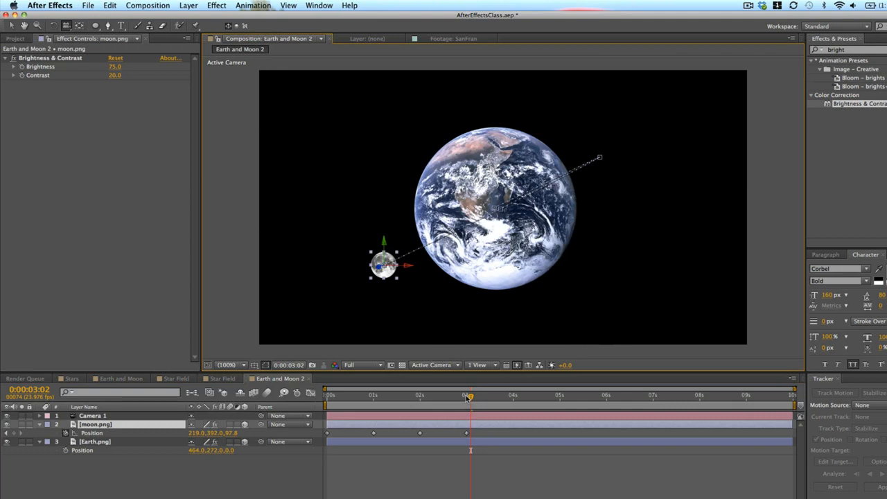
# - Copy the moon's first Position keyframe and paste it at 0:00:04:00 to close the orbit
pyautogui.moveTo(468, 398); pyautogui.dragTo(513, 399)
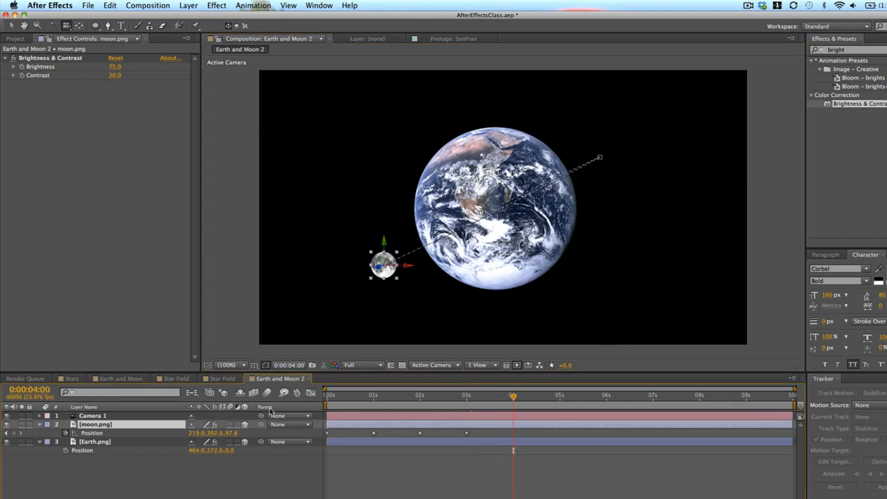
pyautogui.click(328, 434)
pyautogui.press('super+c')
pyautogui.press('super+v')
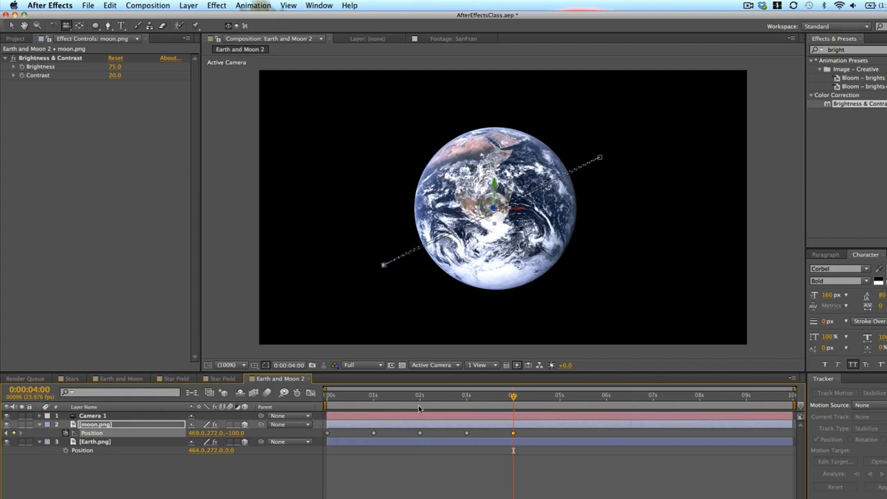
# - At 0:00:03:00, shift the moon's Position keyframe in depth into line with the edge-on Earth, to a Z of about -2
pyautogui.click(546, 237)
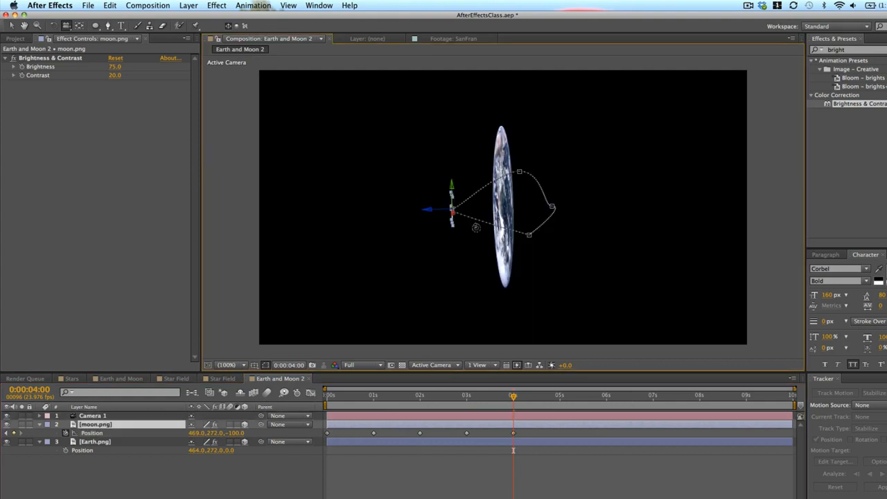
pyautogui.moveTo(477, 227); pyautogui.dragTo(409, 210)
pyautogui.moveTo(547, 206); pyautogui.dragTo(509, 205)
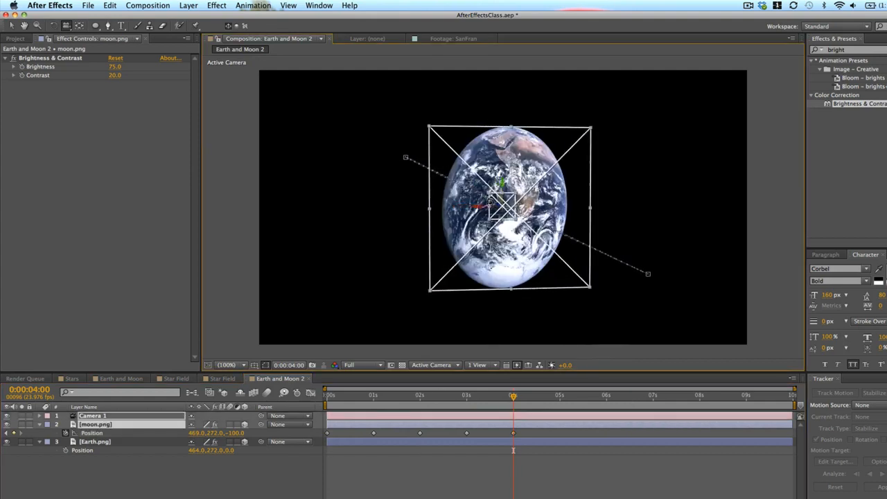
pyautogui.moveTo(568, 211); pyautogui.dragTo(514, 228)
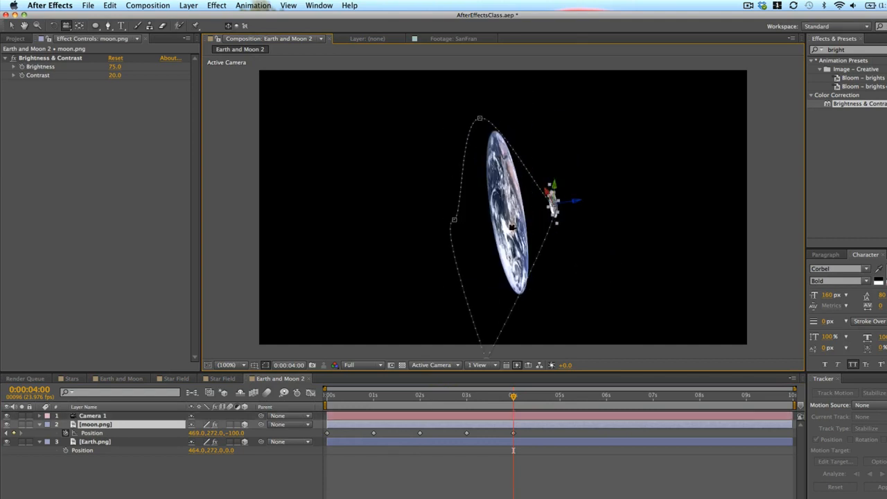
pyautogui.moveTo(518, 196); pyautogui.dragTo(494, 255)
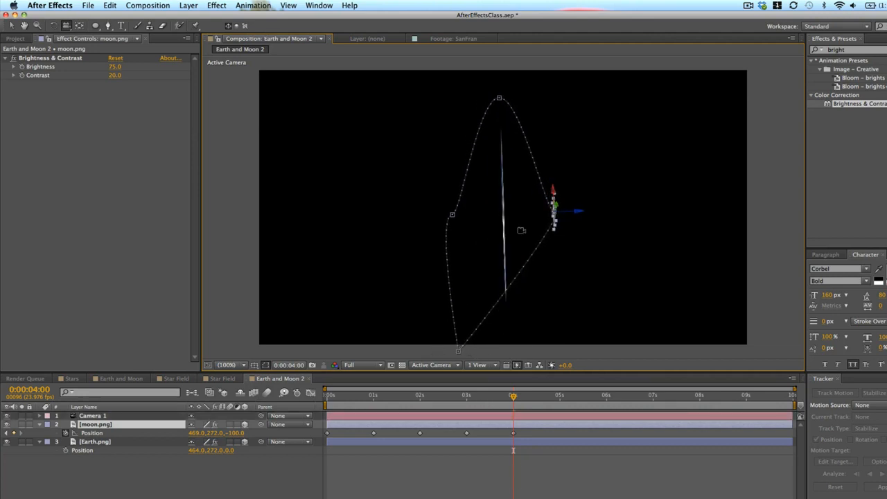
pyautogui.click(465, 396)
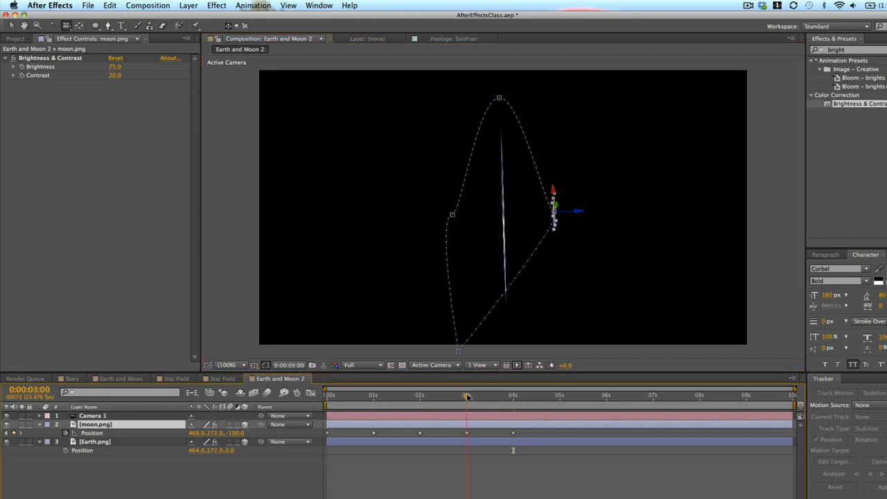
pyautogui.moveTo(478, 332); pyautogui.dragTo(478, 328)
pyautogui.hotkey('shift', 'Right')
pyautogui.hotkey('shift', 'Right')
pyautogui.hotkey('shift', 'Right')
pyautogui.hotkey('shift', 'Right')
pyautogui.hotkey('shift', 'Right')
pyautogui.hotkey('shift', 'Right')
pyautogui.hotkey('shift', 'Right')
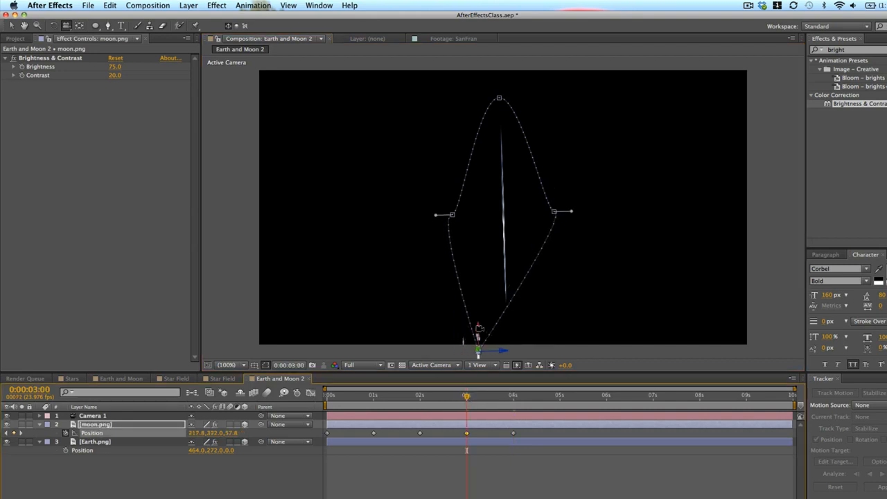
pyautogui.hotkey('shift', 'Right')
pyautogui.hotkey('shift', 'Right')
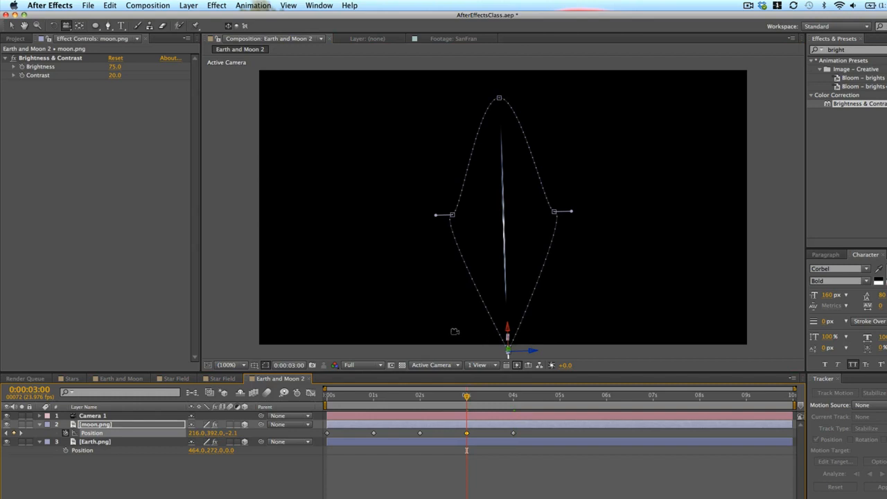
# - Set the moon's Z position to 0 on the Position keyframes at 0:00:03:00 and 0:00:01:00
pyautogui.click(234, 434)
pyautogui.write('0')
pyautogui.press('Return')
pyautogui.moveTo(422, 396); pyautogui.dragTo(373, 398)
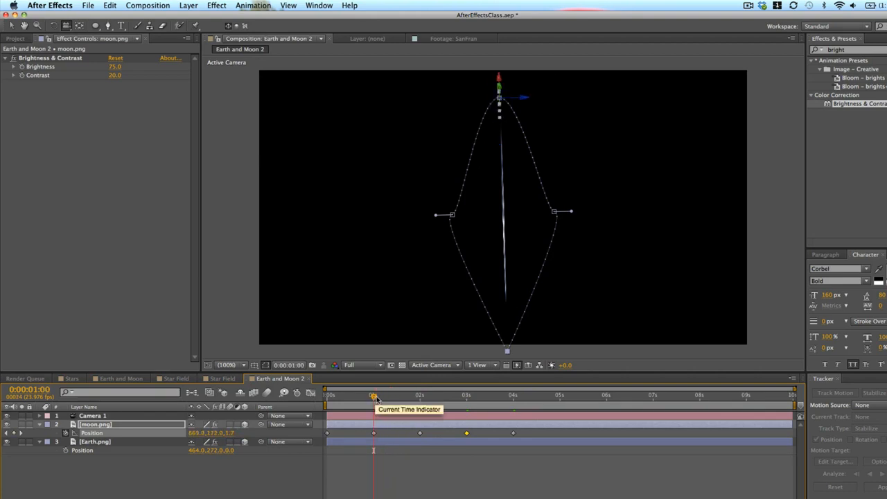
pyautogui.click(231, 433)
pyautogui.write('0')
pyautogui.press('Return')
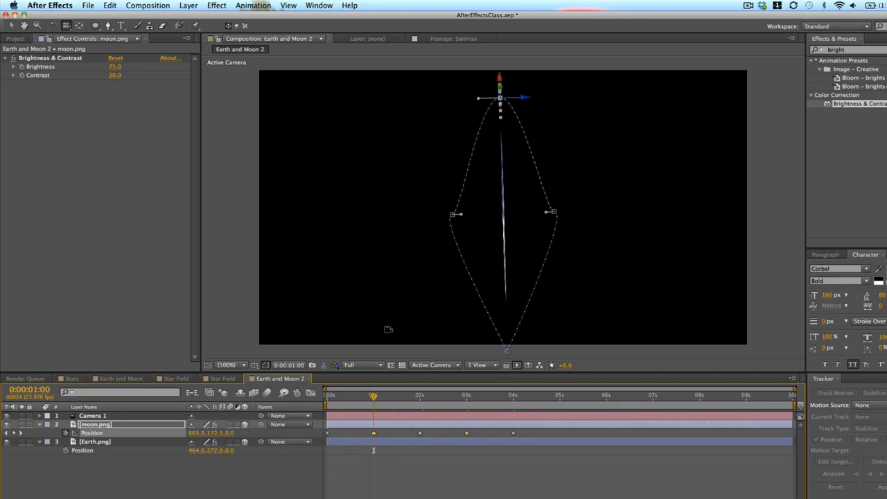
# - Step through the moon's Position keyframes from 0:00:00:00 to 0:00:04:00 to check their depth around the edge-on Earth
pyautogui.moveTo(338, 397); pyautogui.dragTo(329, 397)
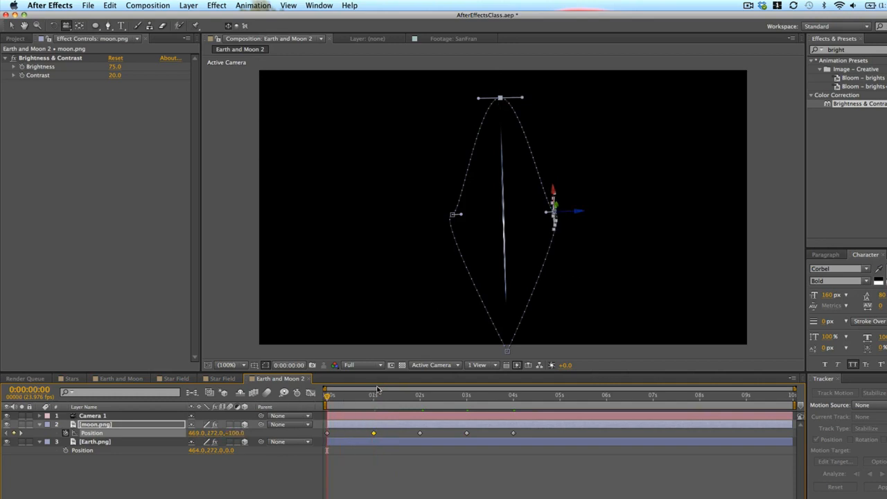
pyautogui.press('k')
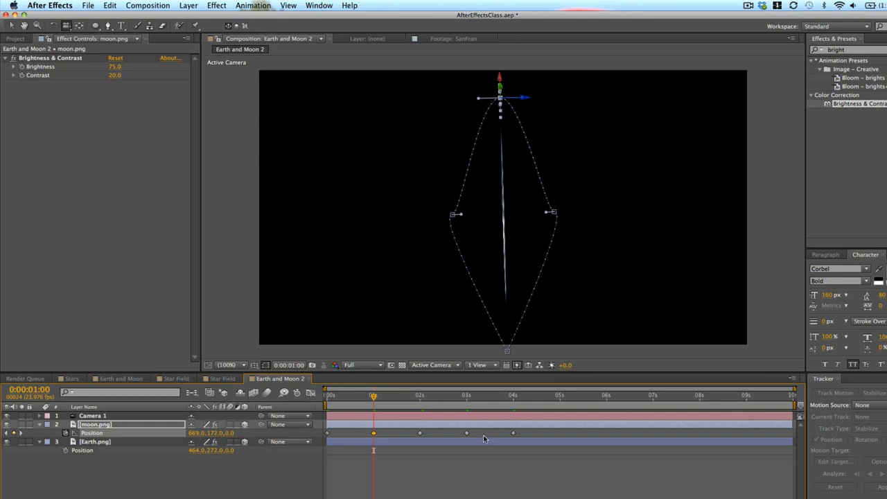
pyautogui.click(420, 396)
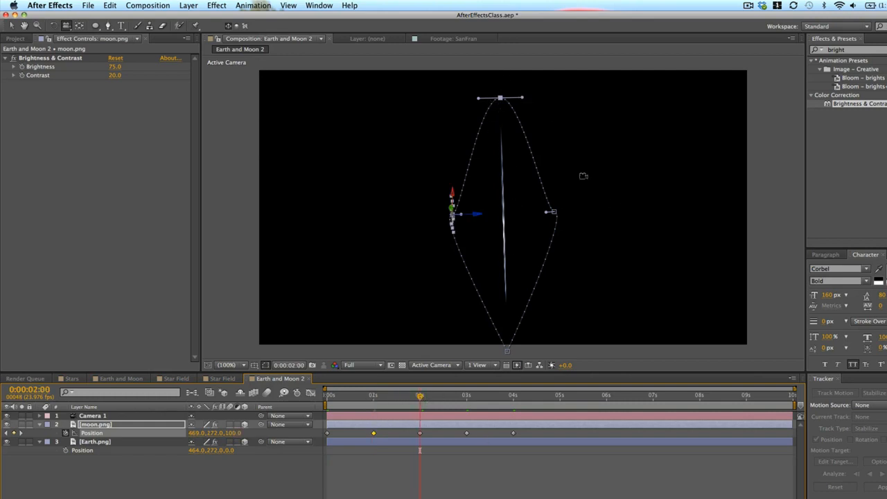
pyautogui.click(467, 399)
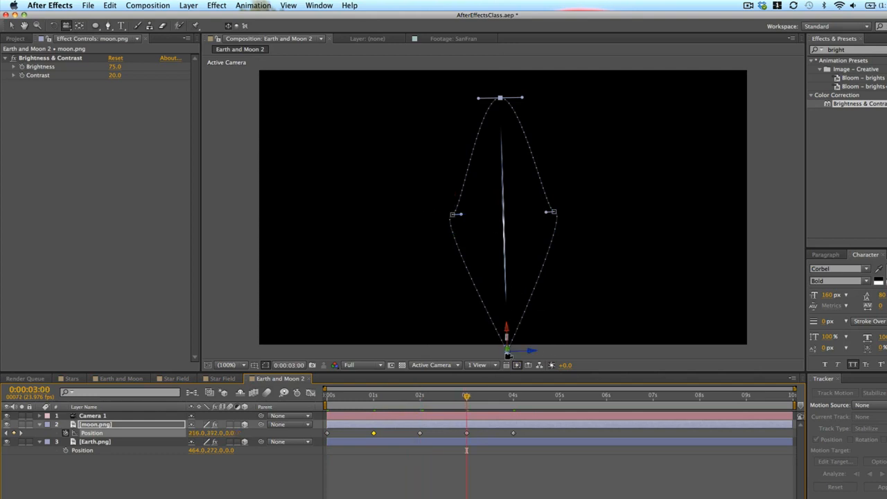
pyautogui.click(513, 397)
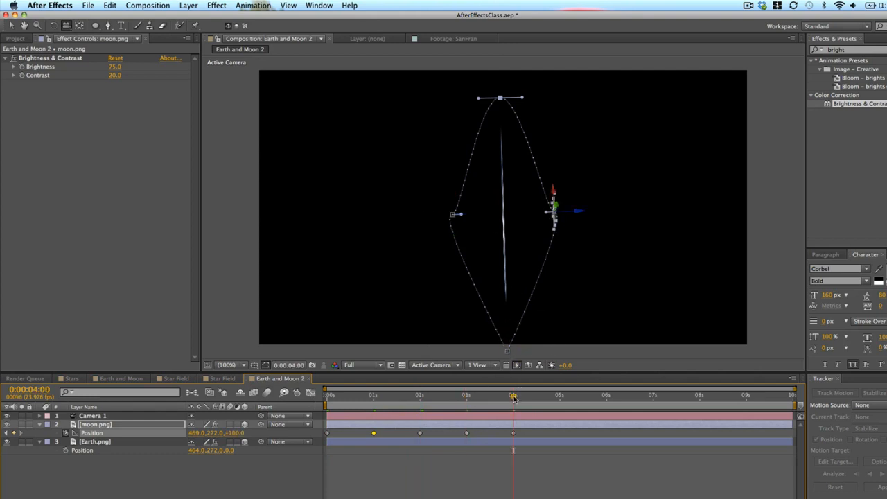
# - Return the camera to the front view and preview the moon's orbit
pyautogui.moveTo(558, 277); pyautogui.dragTo(515, 244)
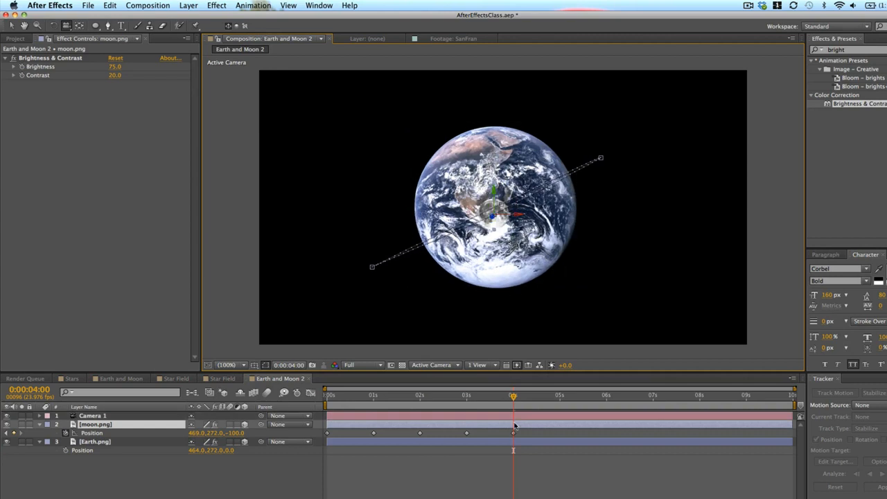
pyautogui.click(544, 488)
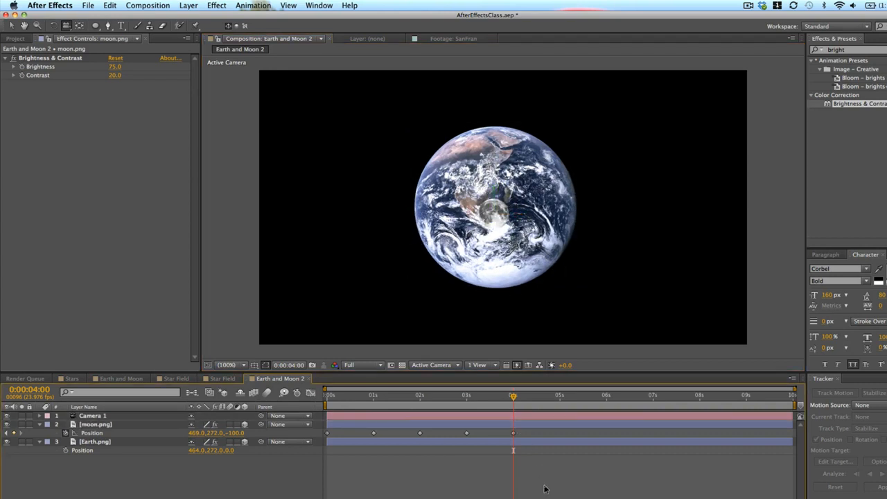
pyautogui.press('KP_0')
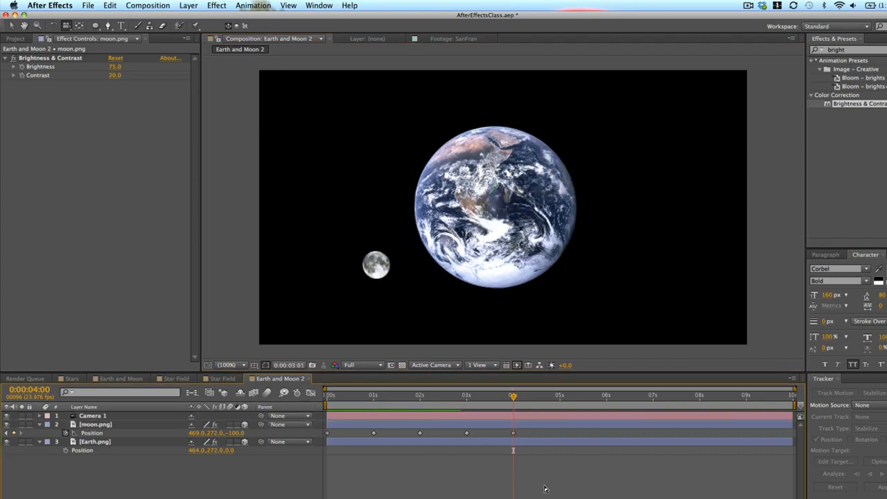
# - Try Continuous Bezier temporal interpolation on all of the moon's Position keyframes
pyautogui.click(534, 425)
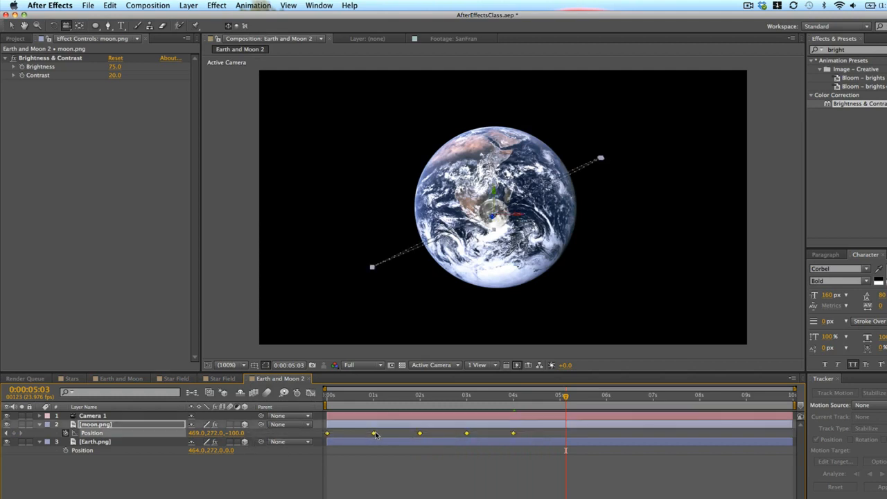
pyautogui.rightClick(373, 435)
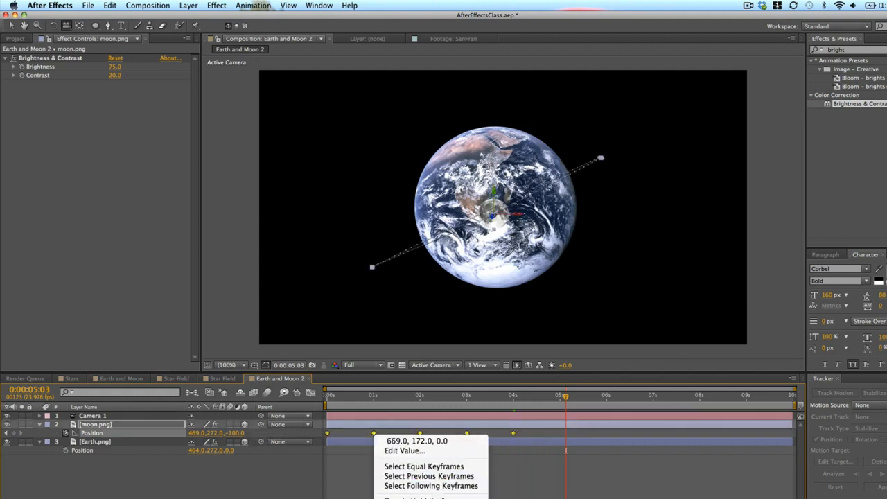
pyautogui.click(424, 498)
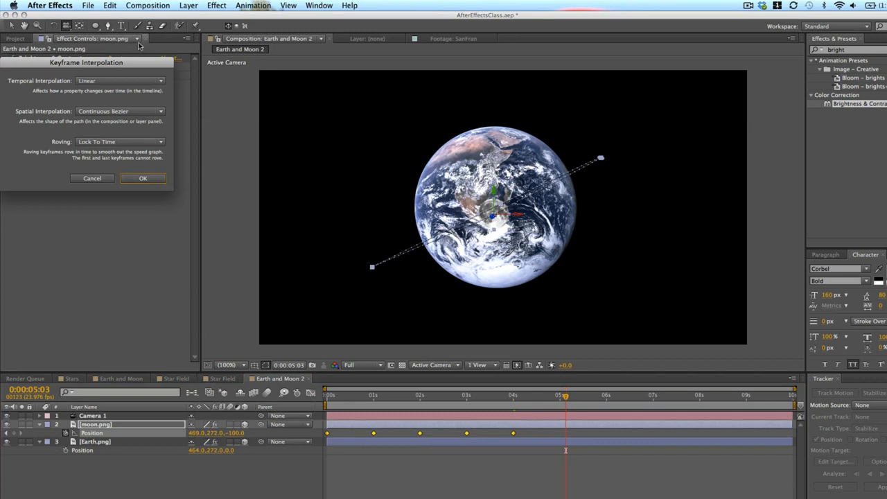
pyautogui.moveTo(140, 65); pyautogui.dragTo(493, 142)
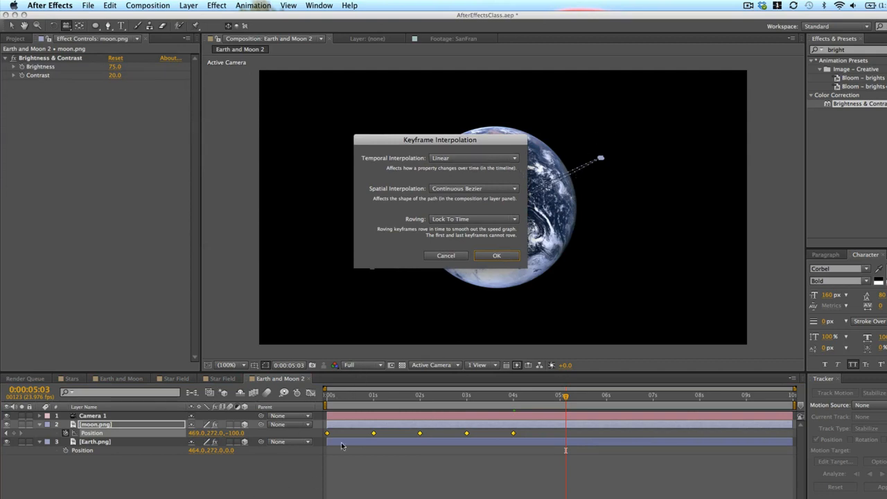
pyautogui.click(458, 160)
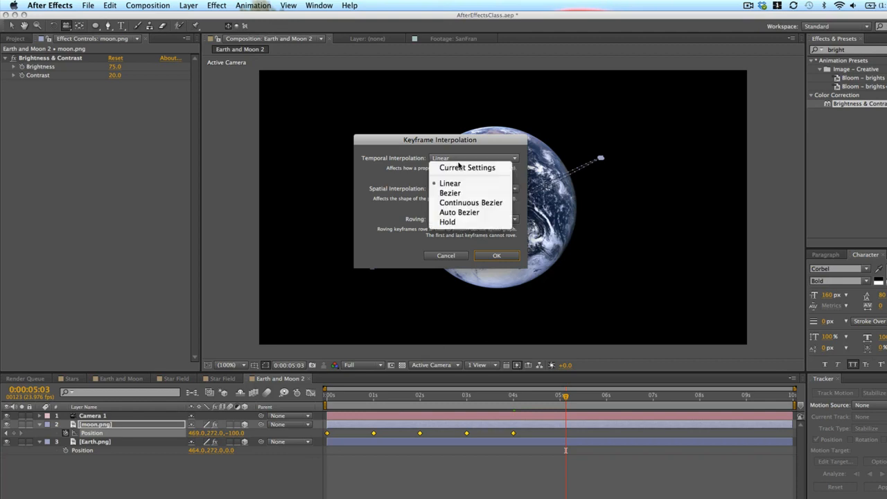
pyautogui.click(460, 204)
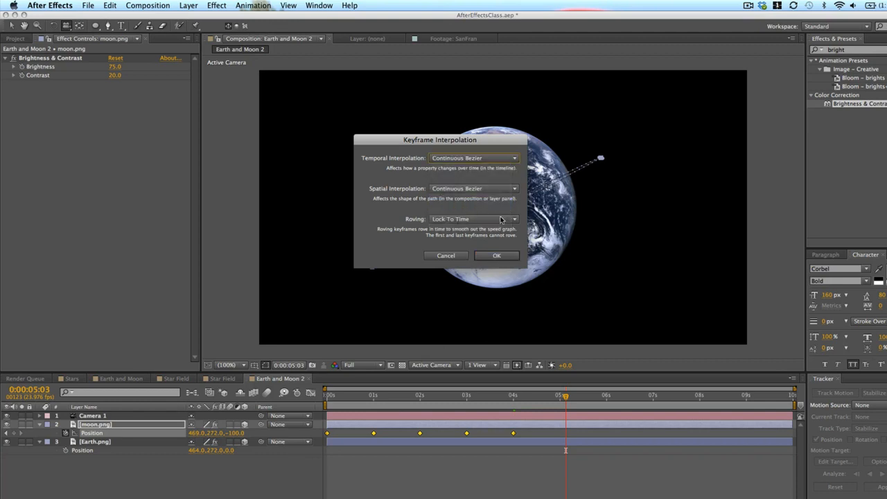
pyautogui.click(496, 257)
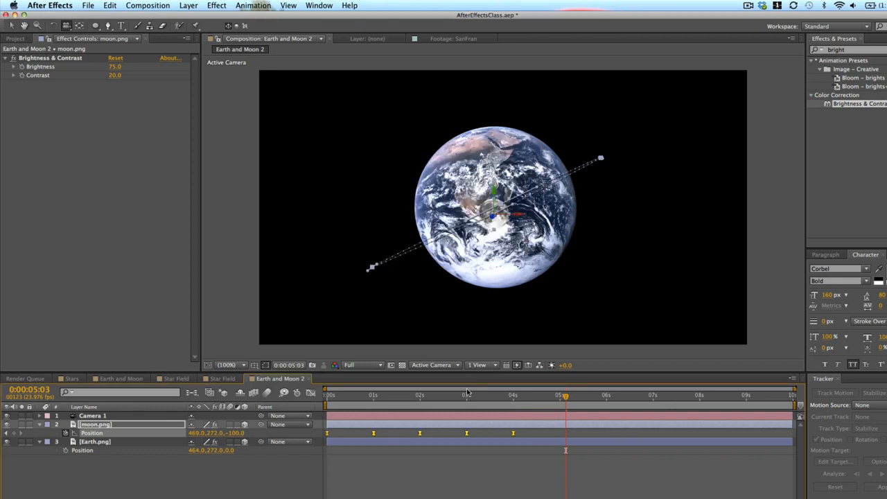
# - Orbit the camera around the smoothed motion path, then undo the orbit and the interpolation change
pyautogui.moveTo(483, 247); pyautogui.dragTo(538, 274)
pyautogui.moveTo(447, 191); pyautogui.dragTo(515, 228)
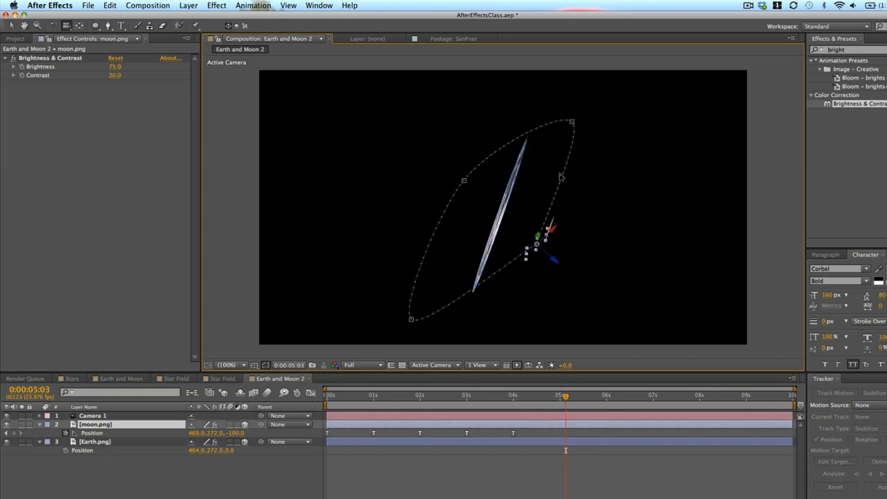
pyautogui.press('super+z')
pyautogui.press('super+z')
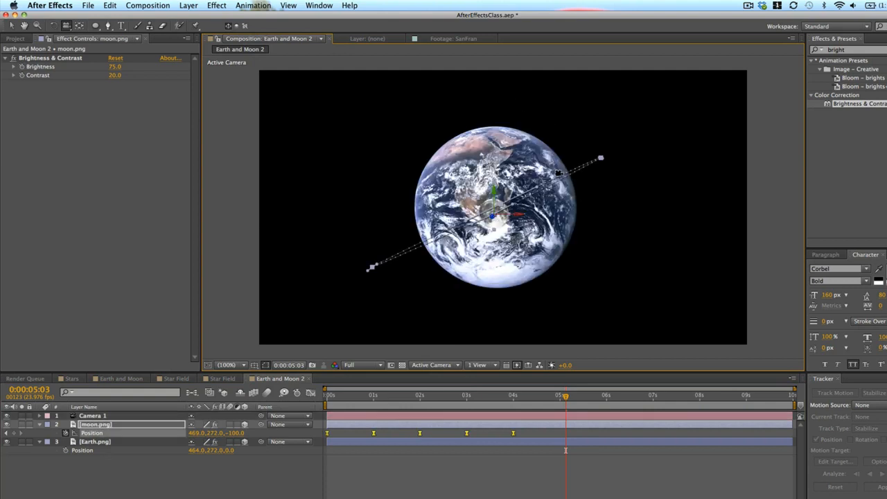
# - With the motion path seen side-on, set all five of the moon's Position keyframes to Continuous Bezier temporal interpolation
pyautogui.moveTo(558, 174); pyautogui.dragTo(600, 323)
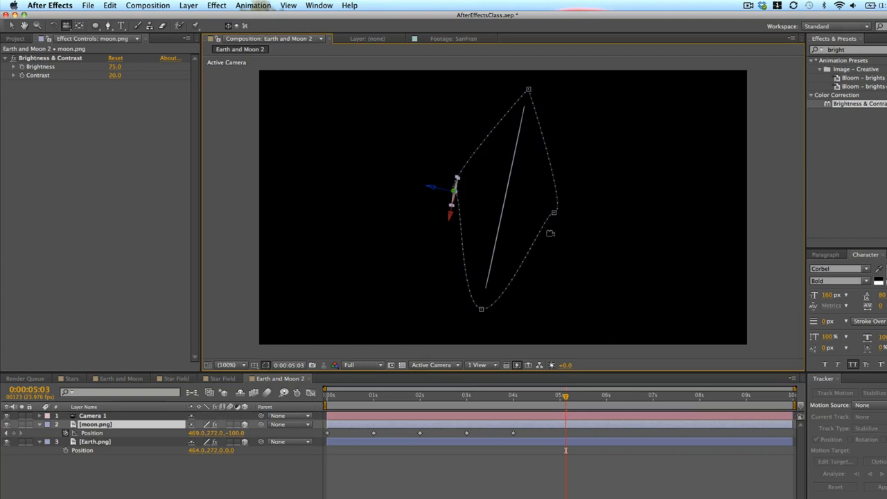
pyautogui.moveTo(528, 435); pyautogui.dragTo(291, 444)
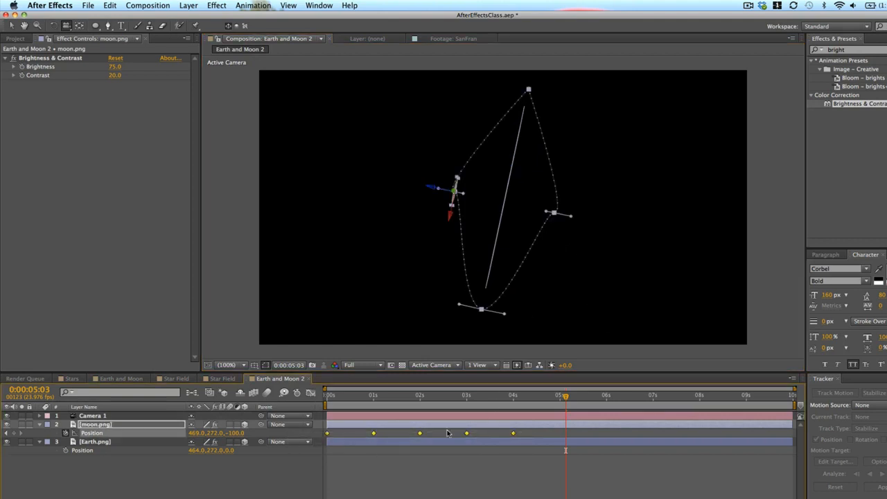
pyautogui.rightClick(514, 435)
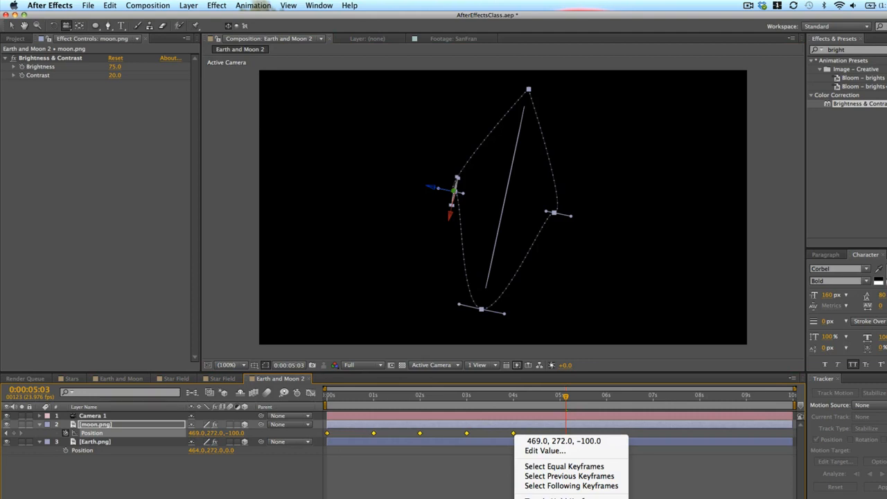
pyautogui.click(563, 498)
pyautogui.click(490, 163)
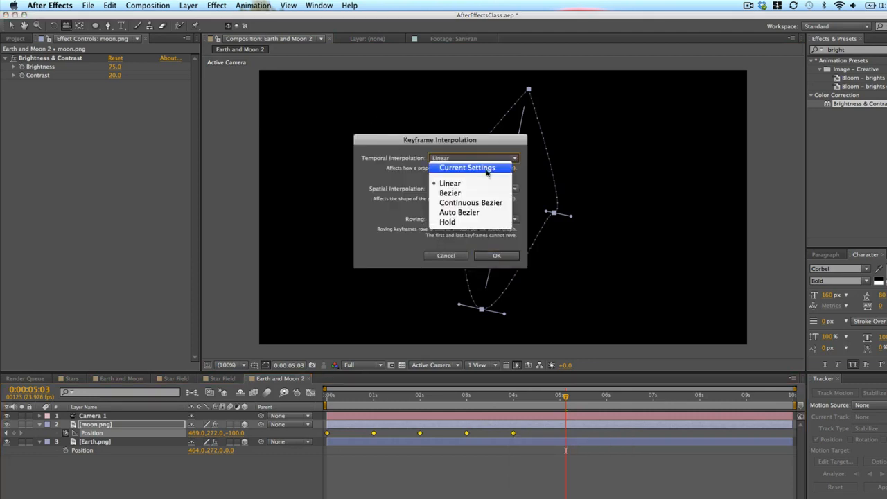
pyautogui.click(471, 202)
pyautogui.click(502, 257)
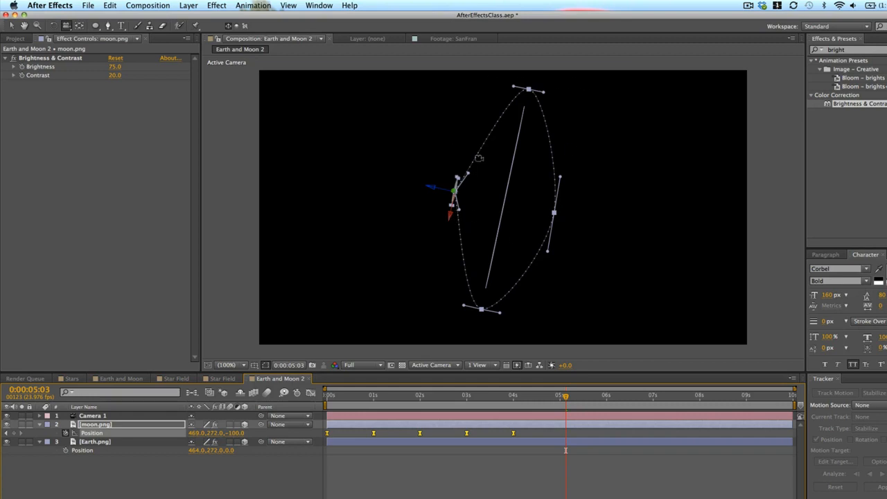
# - Lengthen both Bezier handles on the upper and lower keyframes of the moon's motion path to round the orbit into an oval
pyautogui.press('v')
pyautogui.moveTo(543, 94); pyautogui.dragTo(573, 100)
pyautogui.moveTo(511, 87); pyautogui.dragTo(476, 82)
pyautogui.moveTo(500, 317); pyautogui.dragTo(526, 321)
pyautogui.moveTo(462, 308); pyautogui.dragTo(436, 302)
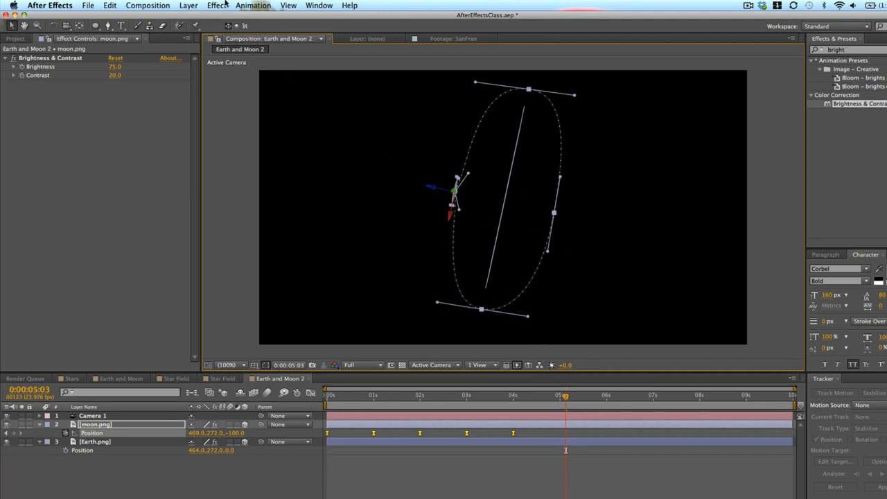
# - Orbit the camera around the Earth and back to the front to examine the rounded moon path, then deselect the moon
pyautogui.press('c')
pyautogui.moveTo(585, 237); pyautogui.dragTo(511, 197)
pyautogui.moveTo(457, 197); pyautogui.dragTo(669, 254)
pyautogui.moveTo(462, 174); pyautogui.dragTo(553, 210)
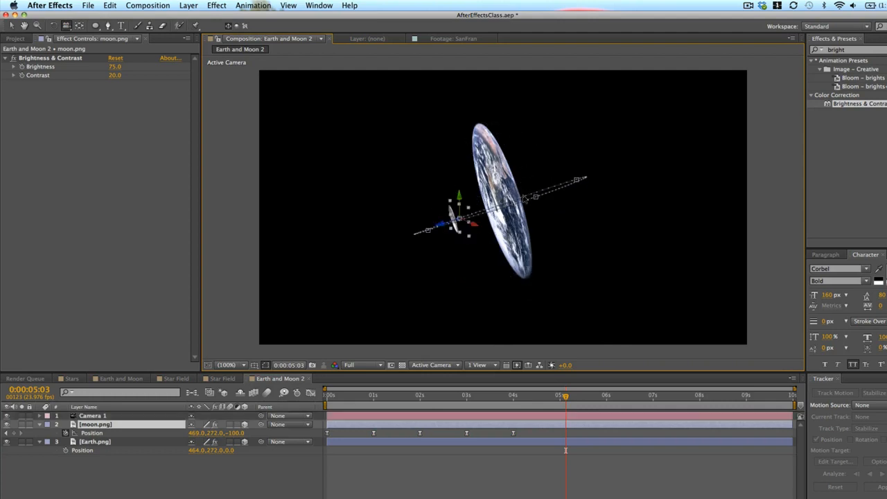
pyautogui.moveTo(457, 197); pyautogui.dragTo(524, 238)
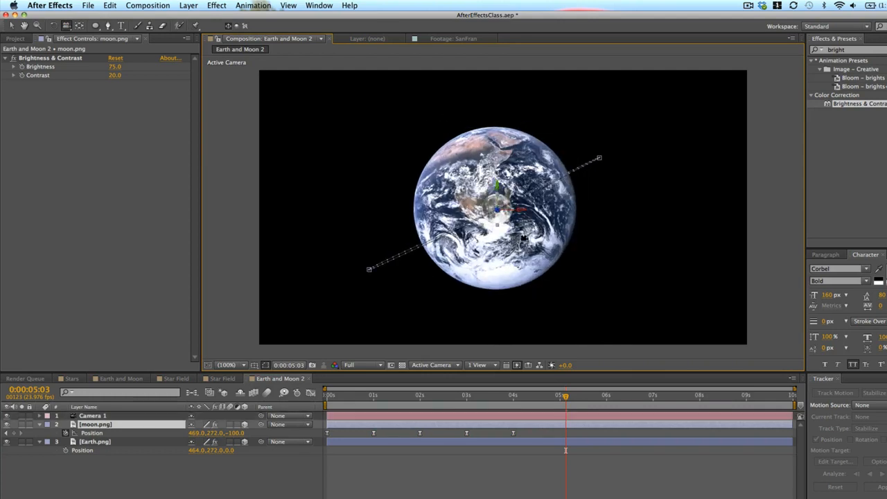
pyautogui.click(509, 487)
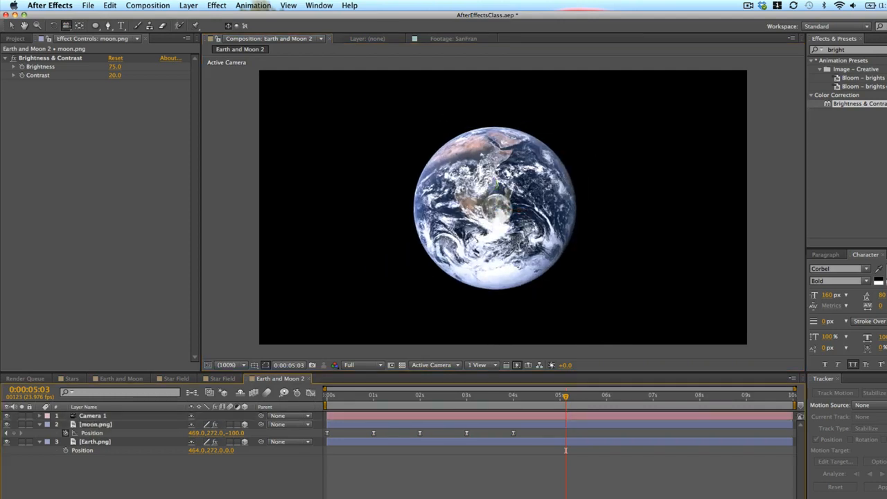
# - Copy the moon's Position keyframes from 1 to 4 seconds, paste them at 5 and 9 seconds, and preview the extended orbit
pyautogui.press('space')
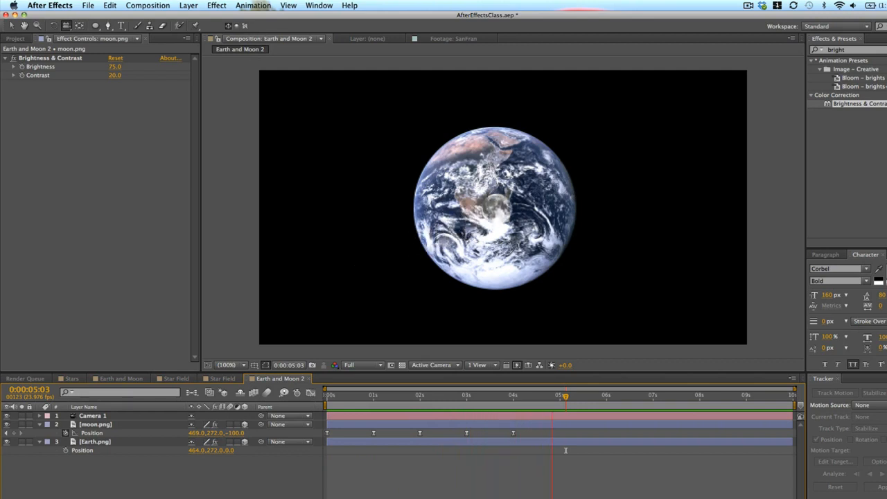
pyautogui.press('space')
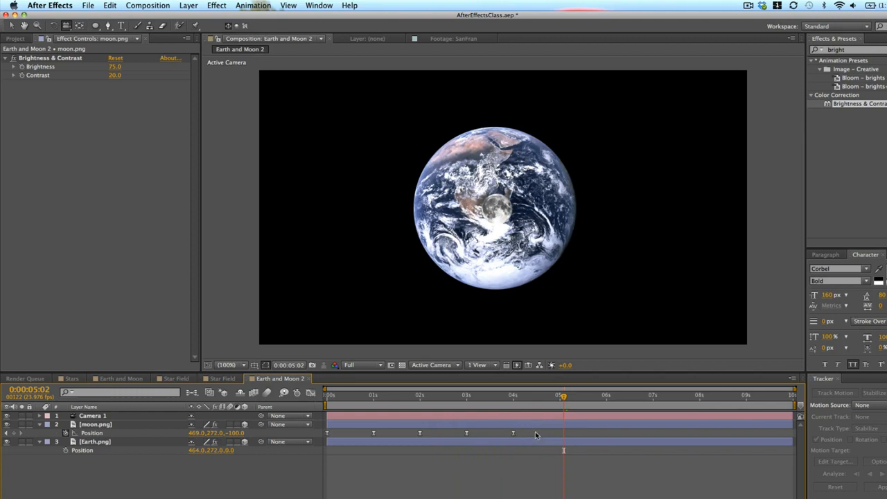
pyautogui.moveTo(535, 434); pyautogui.dragTo(368, 434)
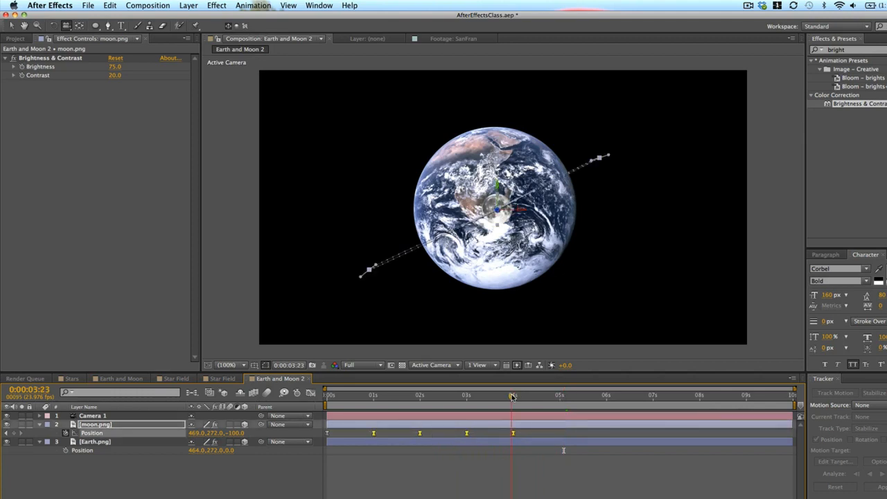
pyautogui.click(560, 396)
pyautogui.press('super+v')
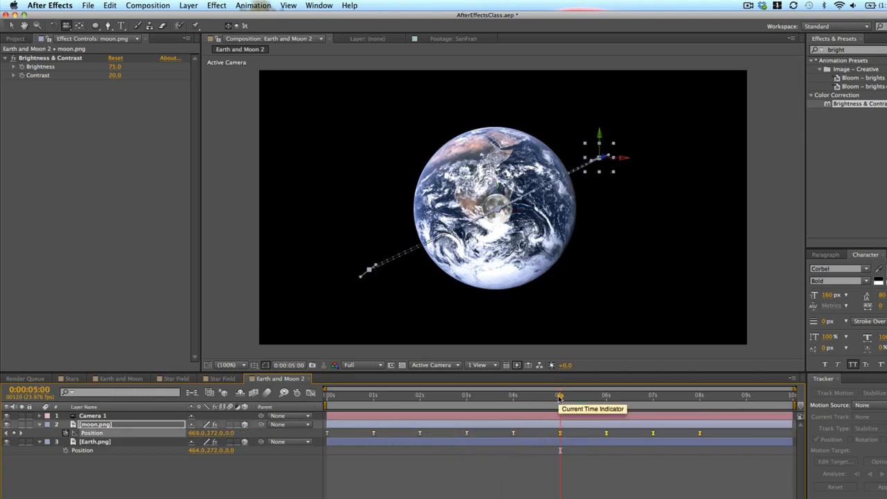
pyautogui.click(745, 396)
pyautogui.click(747, 398)
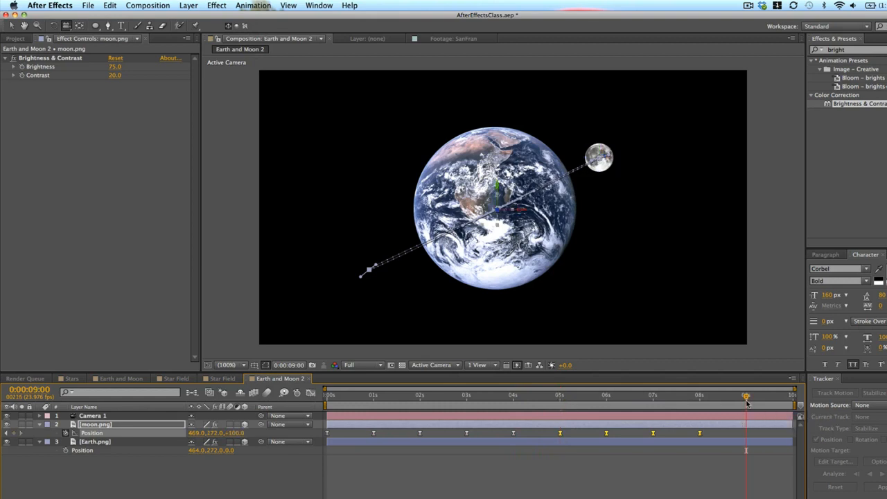
pyautogui.press('super+v')
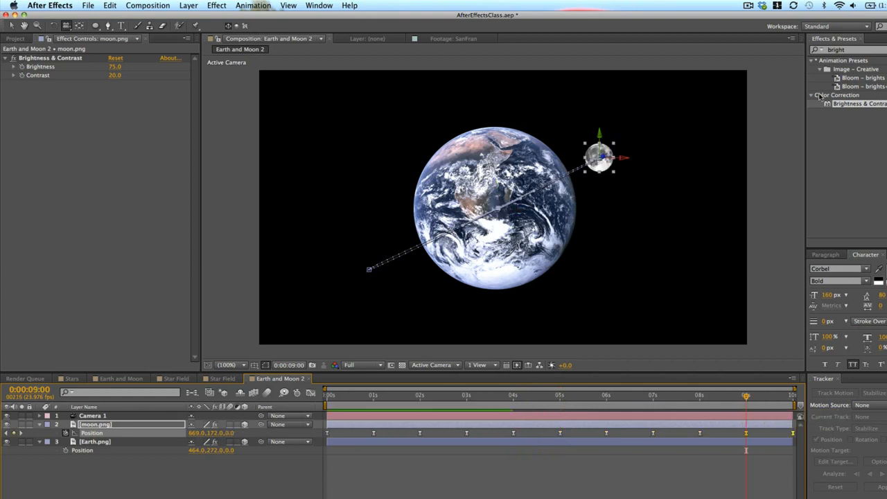
pyautogui.press('KP_0')
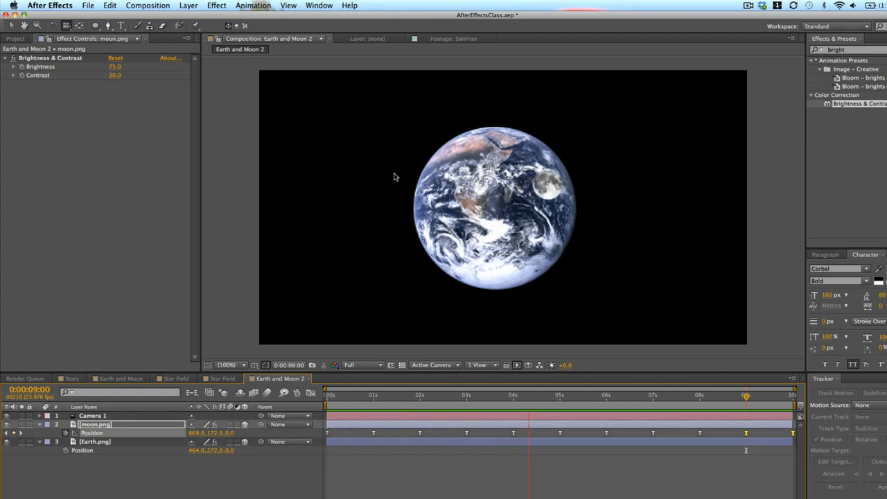
pyautogui.press('space')
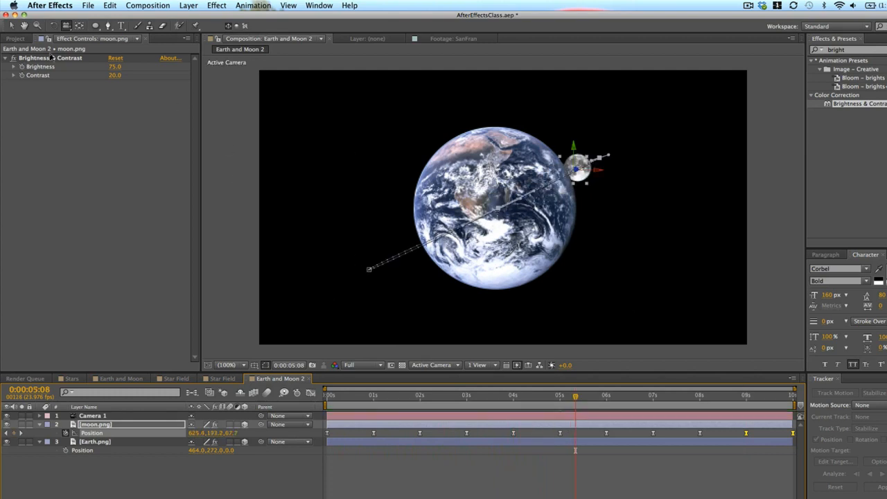
# - Add the Earth and Moon 2 composition above the Stars layer in the Star Field composition and preview it from the start
pyautogui.click(222, 379)
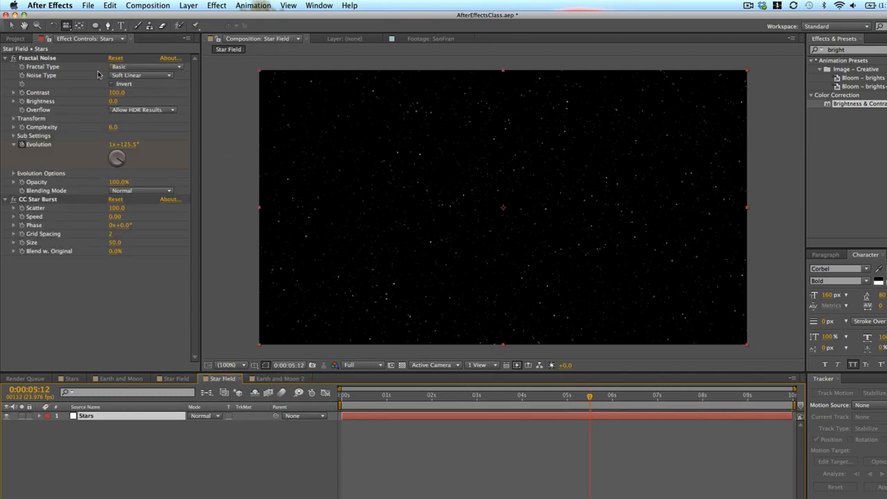
pyautogui.click(15, 39)
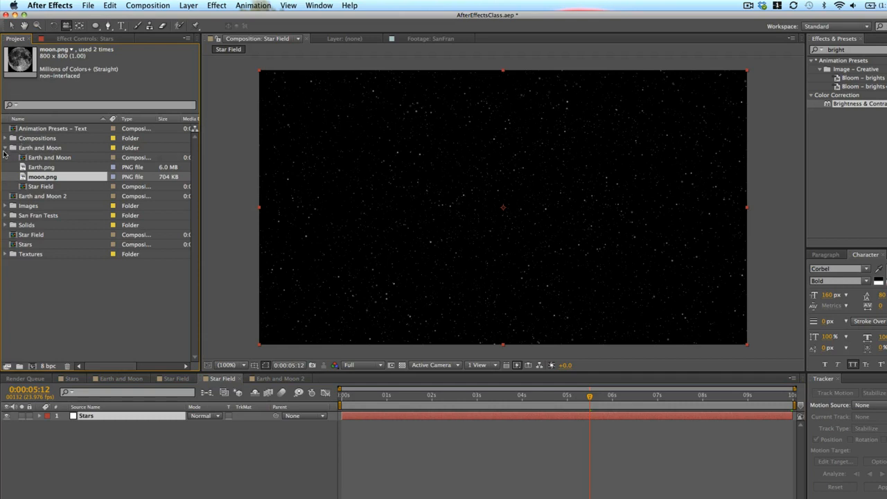
pyautogui.click(6, 148)
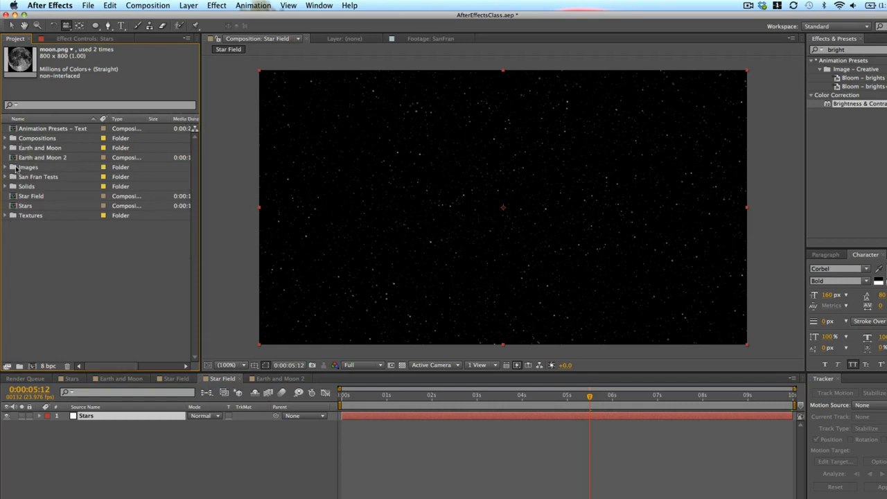
pyautogui.moveTo(49, 160); pyautogui.dragTo(500, 208)
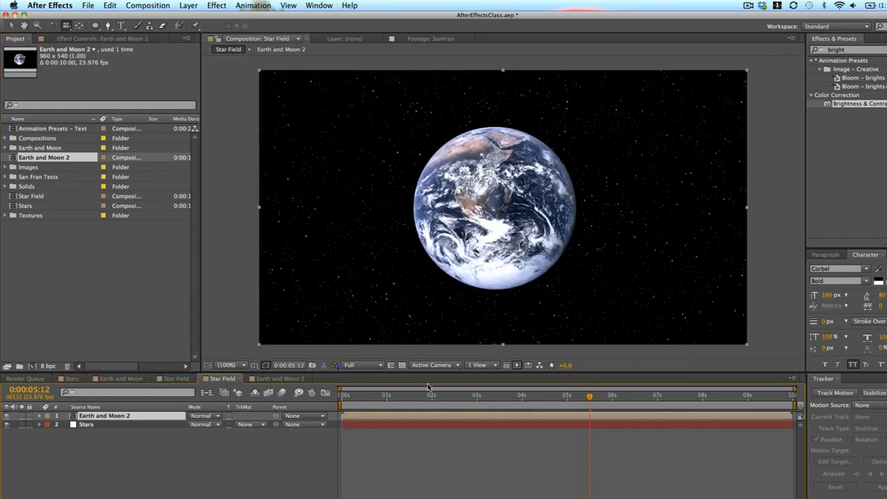
pyautogui.click(341, 397)
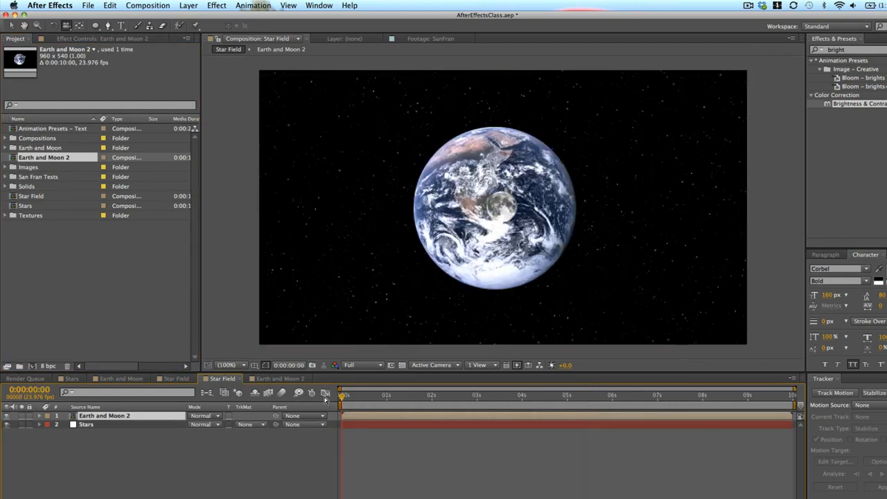
pyautogui.press('KP_0')
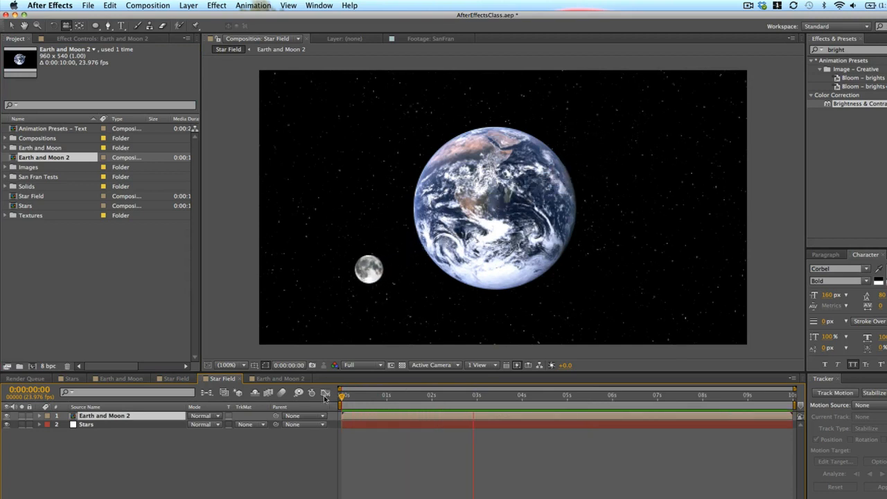
pyautogui.press('space')
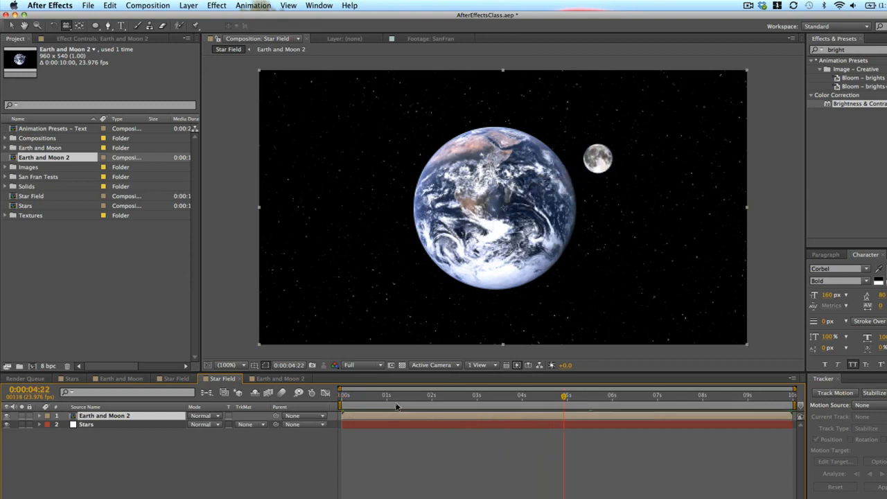
# - Keyframe the Earth and Moon 2 layer's Scale at 100% at the start and 116% at the end, and move the end keyframe to 7 seconds
pyautogui.moveTo(393, 398); pyautogui.dragTo(282, 402)
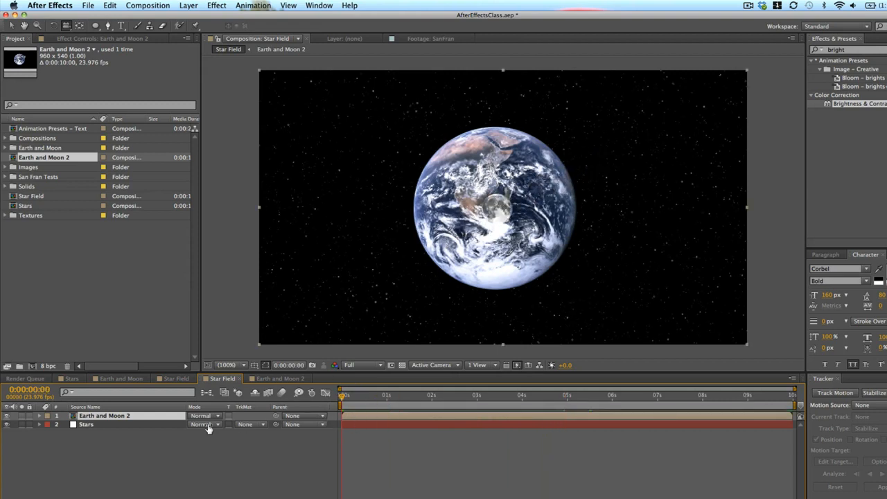
pyautogui.press('s')
pyautogui.click(67, 424)
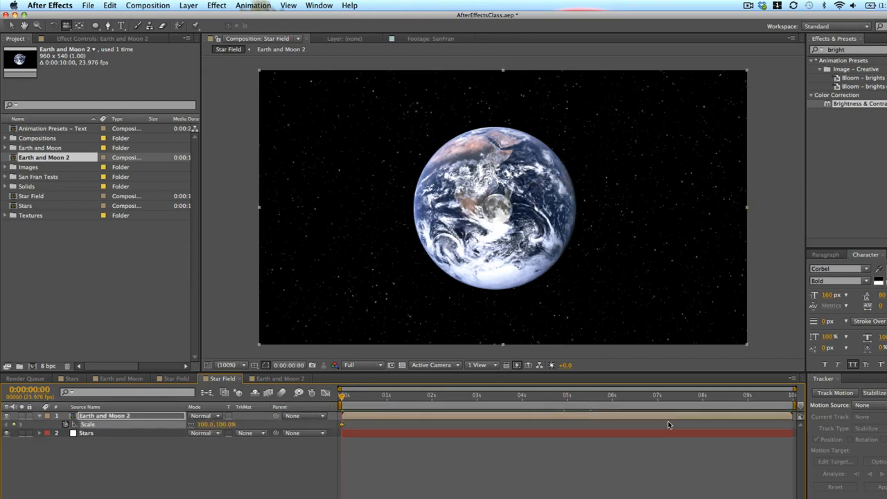
pyautogui.press('End')
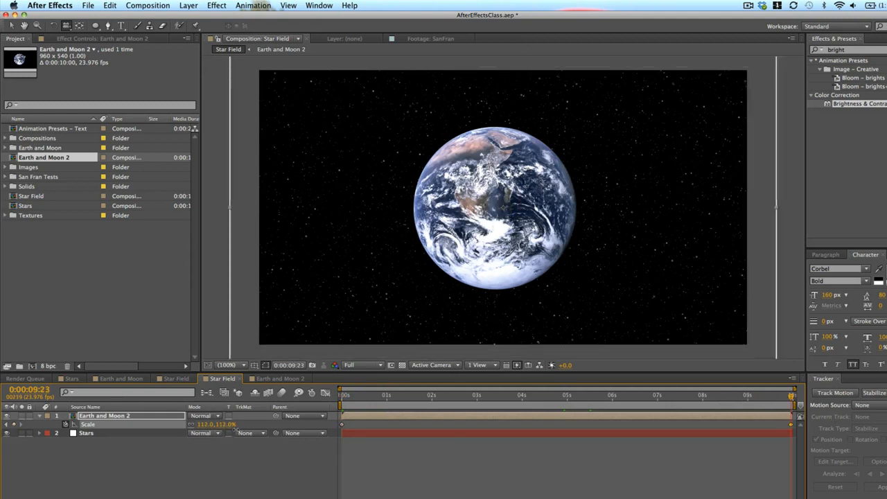
pyautogui.moveTo(226, 431); pyautogui.dragTo(236, 432)
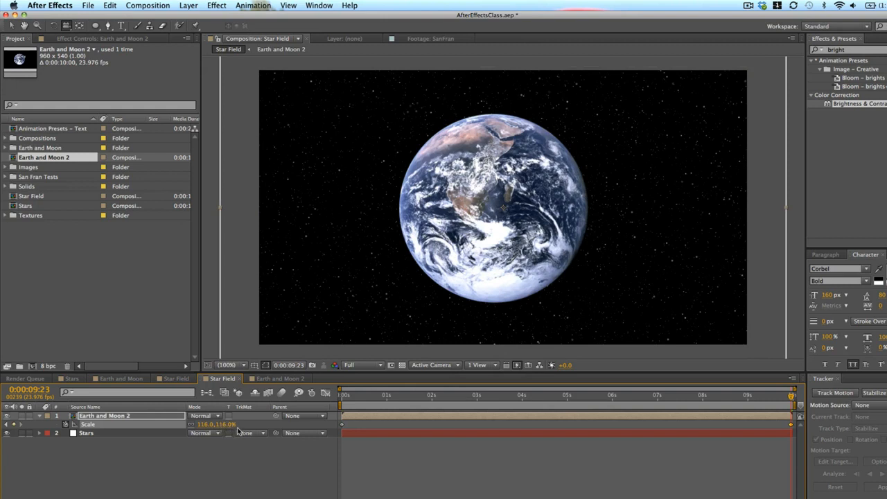
pyautogui.press('space')
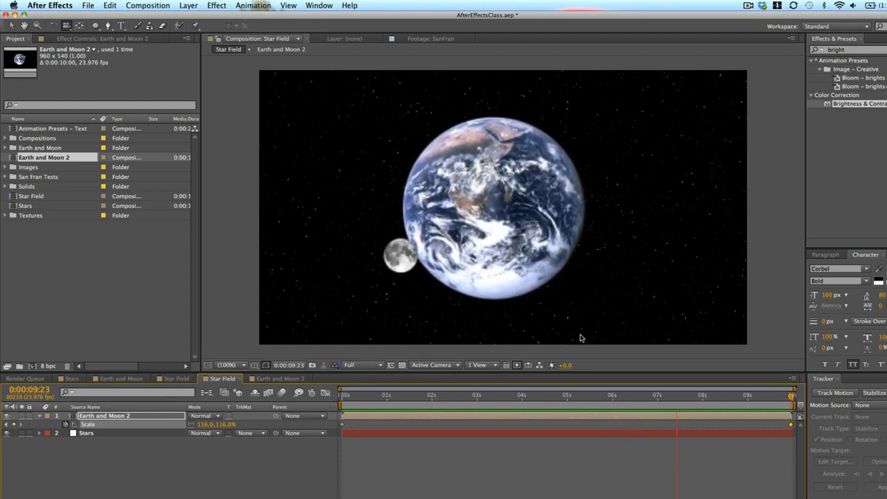
pyautogui.click(657, 396)
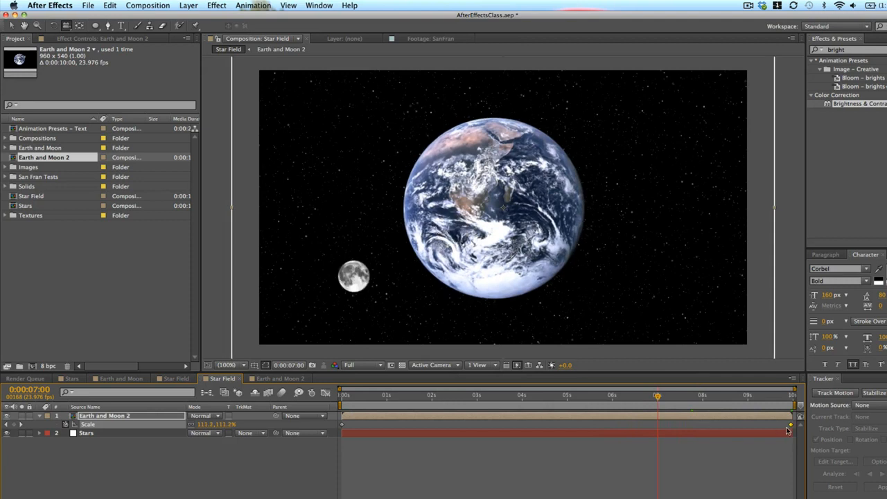
pyautogui.moveTo(790, 426); pyautogui.dragTo(657, 424)
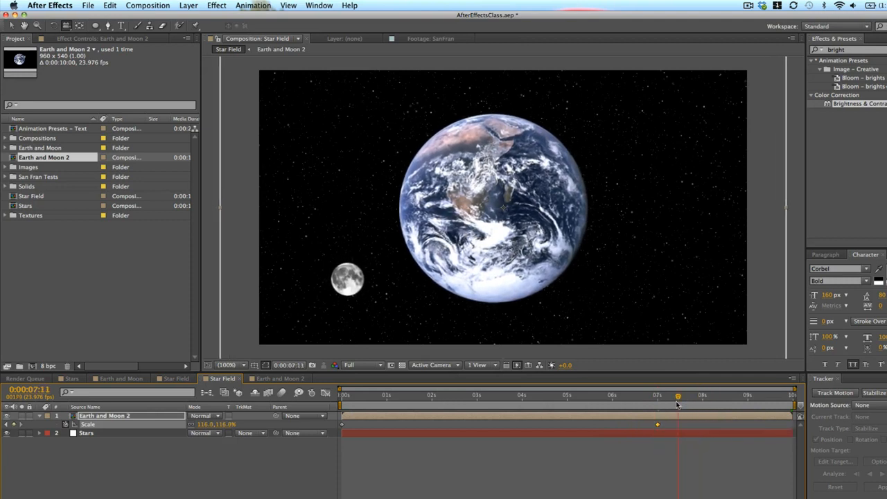
# - Try scaling the Earth and Moon 2 layer up to 290% at 8 seconds, and undo the scale change
pyautogui.click(656, 398)
pyautogui.moveTo(656, 401); pyautogui.dragTo(702, 401)
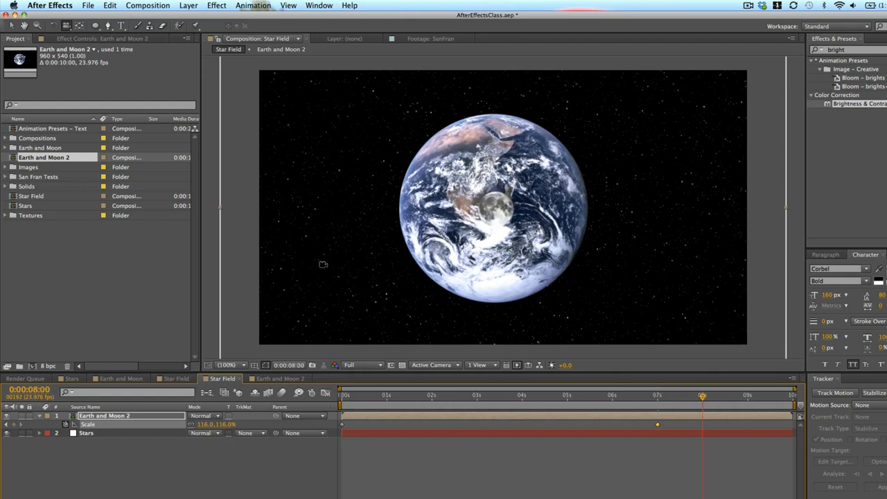
pyautogui.moveTo(219, 425); pyautogui.dragTo(266, 429)
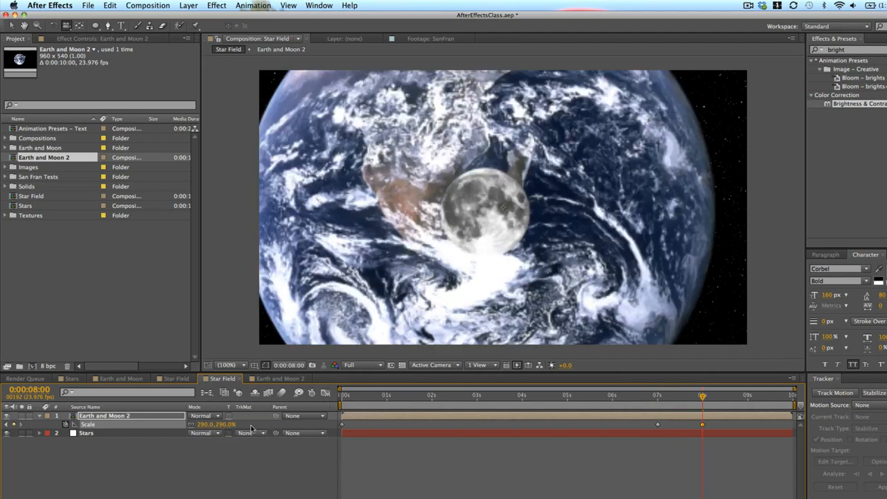
pyautogui.press('super+z')
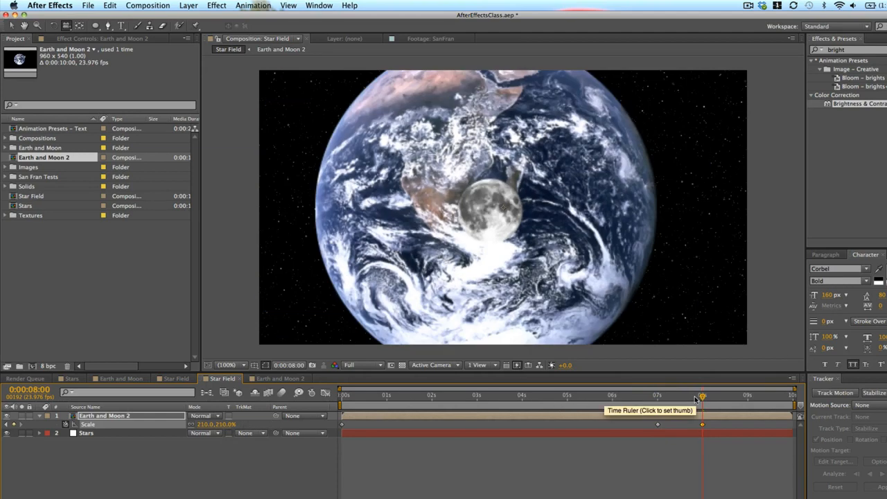
pyautogui.press('super+z')
# - Add a Position keyframe to the Earth and Moon 2 layer at 7 seconds and show its Scale property alongside
pyautogui.click(655, 397)
pyautogui.moveTo(655, 399); pyautogui.dragTo(656, 399)
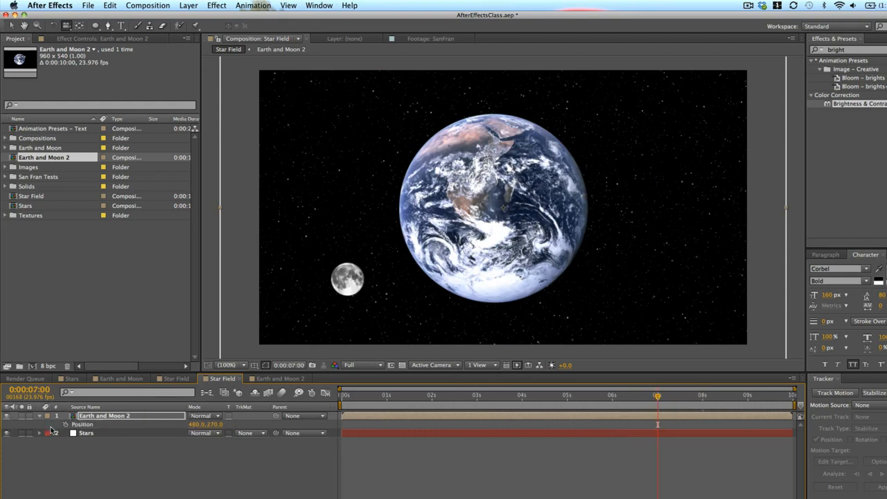
pyautogui.hotkey('alt', 'shift', 'p')
pyautogui.hotkey('shift', 's')
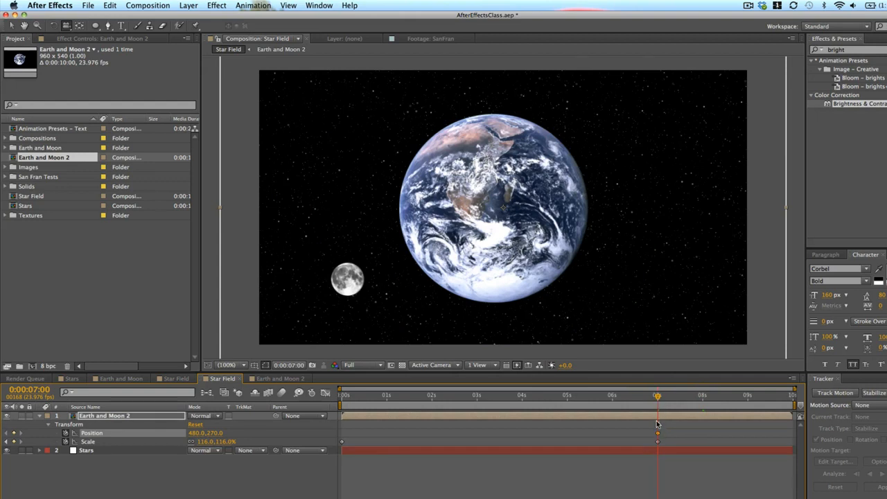
# - At 8 seconds, scale Earth and Moon 2 to 452%, move it off the frame's lower-left corner to Position -680, 806, and preview the animation
pyautogui.moveTo(662, 399); pyautogui.dragTo(705, 398)
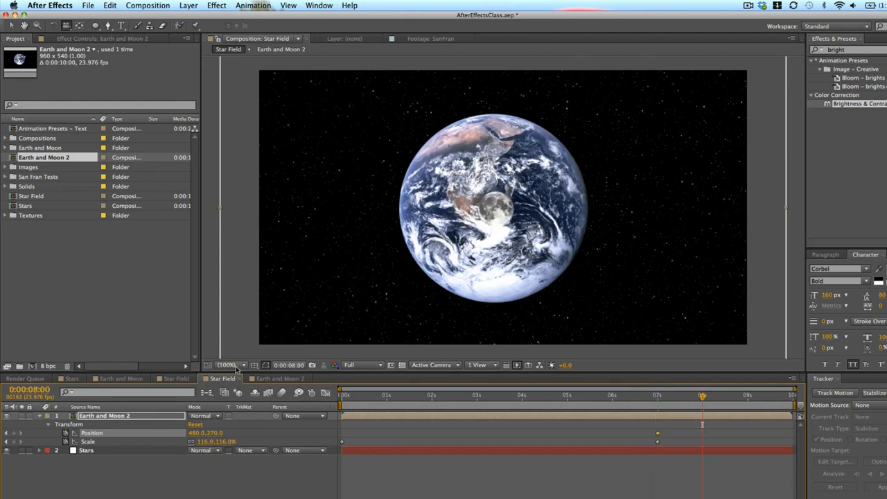
pyautogui.moveTo(220, 441); pyautogui.dragTo(270, 447)
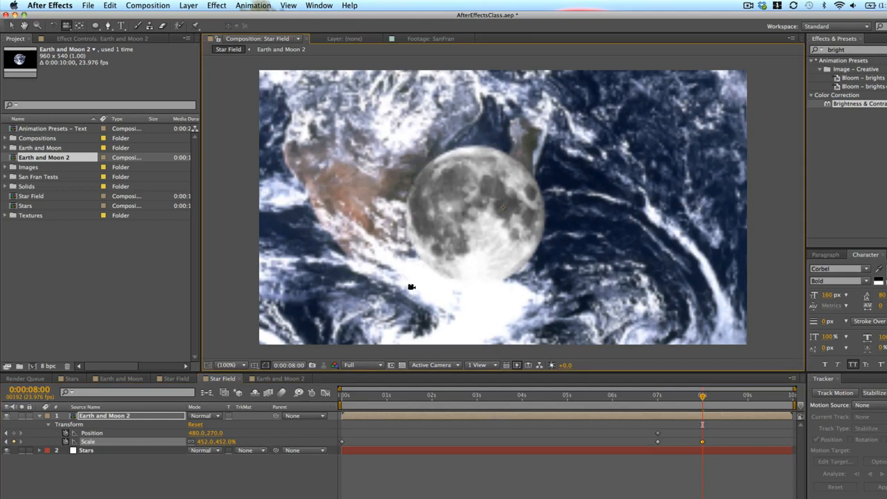
pyautogui.press('v')
pyautogui.moveTo(485, 225); pyautogui.dragTo(309, 276)
pyautogui.moveTo(565, 185); pyautogui.dragTo(527, 187)
pyautogui.moveTo(377, 229); pyautogui.dragTo(236, 323)
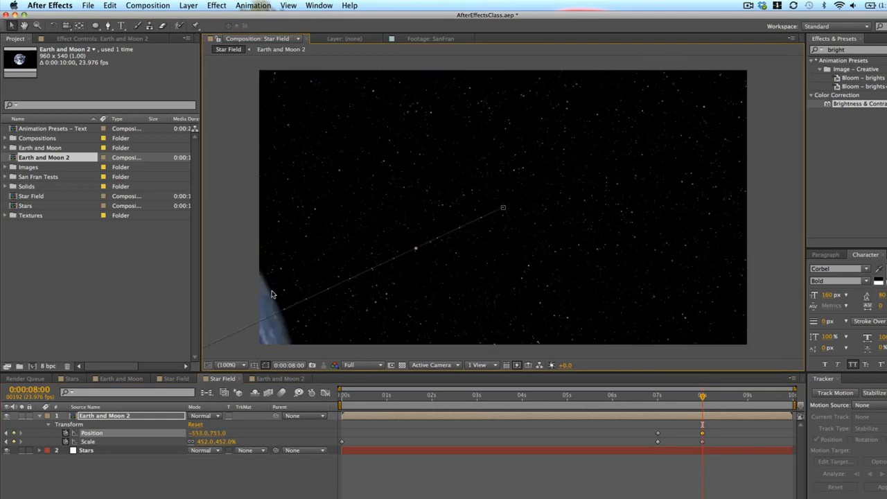
pyautogui.moveTo(271, 294); pyautogui.dragTo(182, 339)
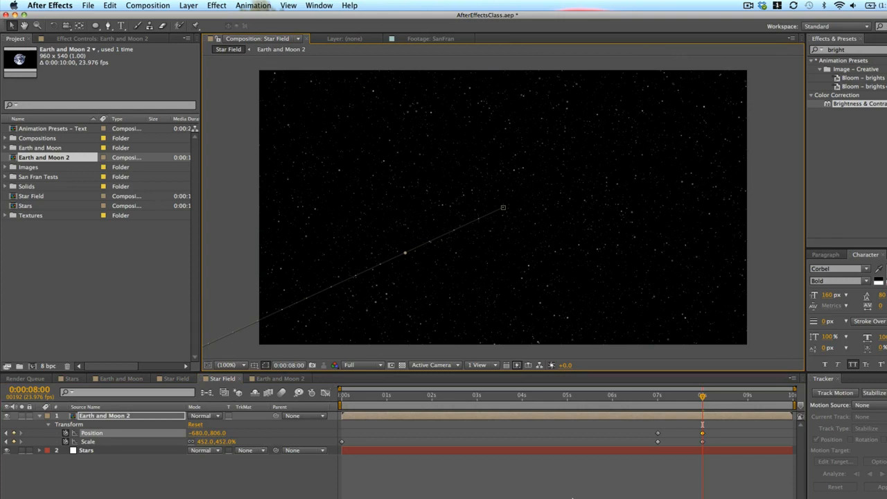
pyautogui.press('space')
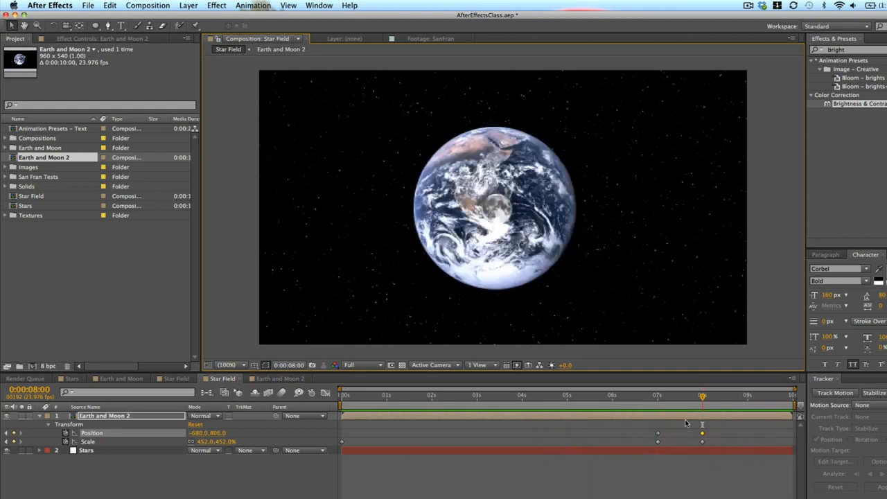
# - Check the frames after 8 seconds, and delete the Earth and Moon 2 layer's Position and Scale keyframes at 7 seconds
pyautogui.click(735, 409)
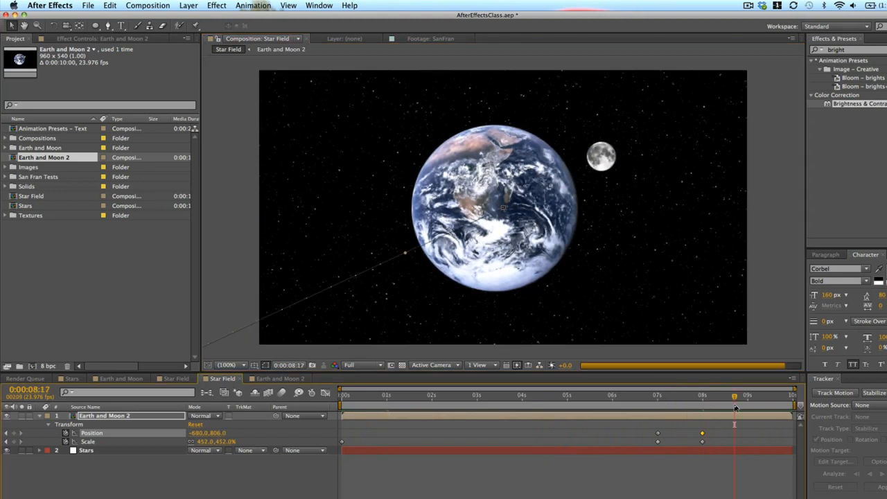
pyautogui.moveTo(735, 408); pyautogui.dragTo(736, 408)
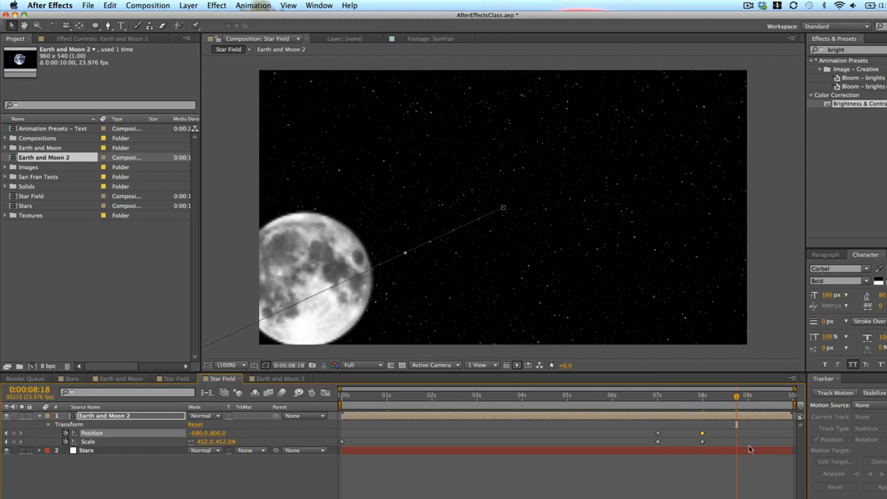
pyautogui.moveTo(672, 399); pyautogui.dragTo(636, 446)
pyautogui.press('Delete')
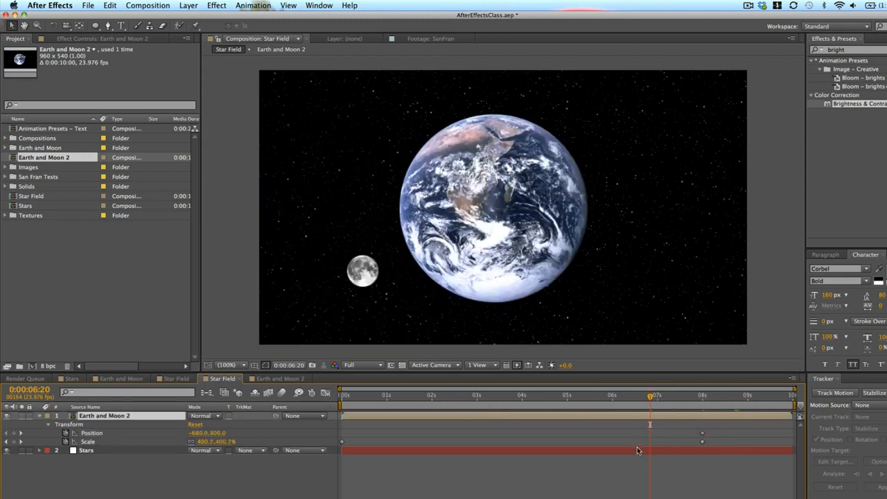
# - Undo the keyframe deletion and move the Earth and Moon 2 layer's Position keyframe from 7 seconds to 0 seconds
pyautogui.hotkey('ctrl', 'z')
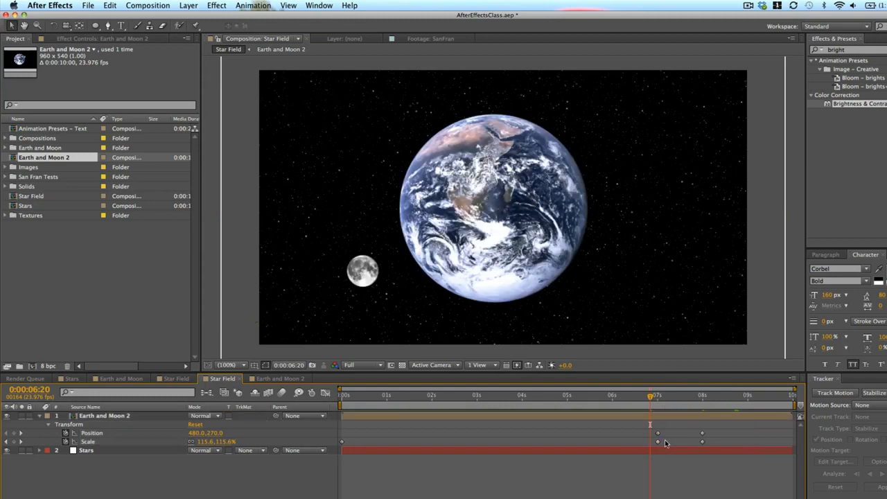
pyautogui.moveTo(658, 442); pyautogui.dragTo(473, 424)
pyautogui.press('super+z')
pyautogui.moveTo(657, 433); pyautogui.dragTo(342, 442)
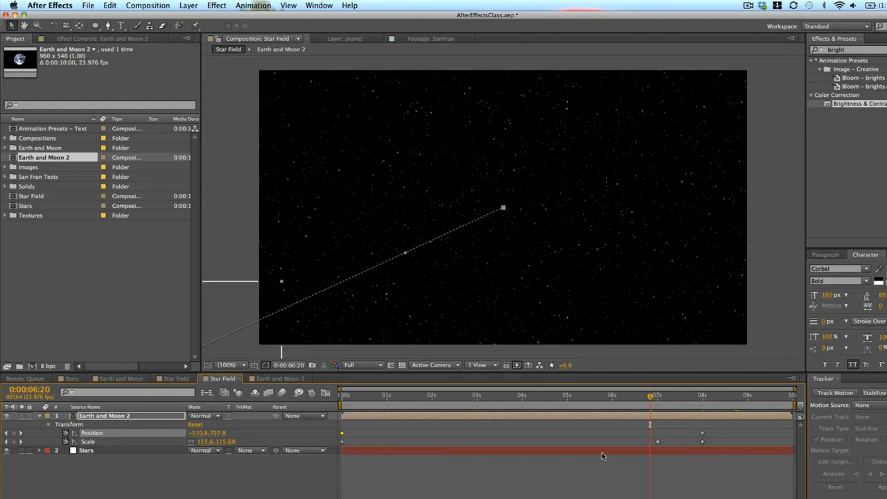
# - Delete the Earth and Moon 2 layer's Scale keyframe at 7 seconds and preview the animation
pyautogui.click(657, 442)
pyautogui.press('Delete')
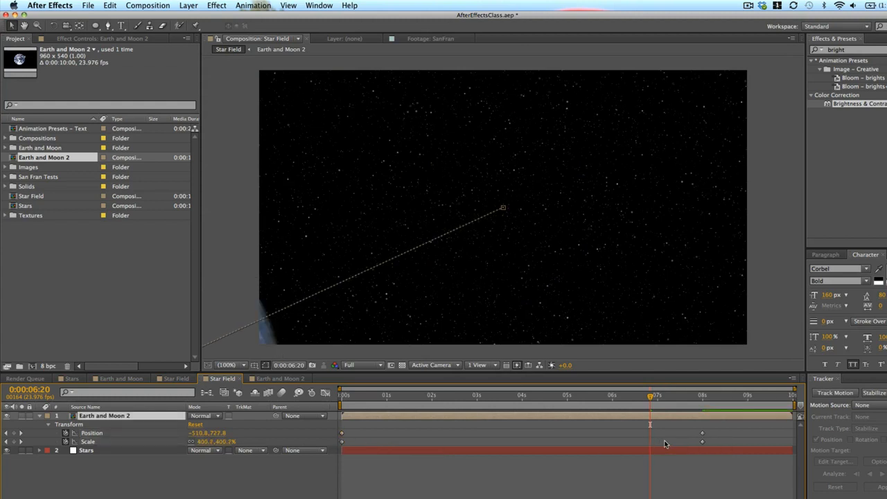
pyautogui.press('KP_0')
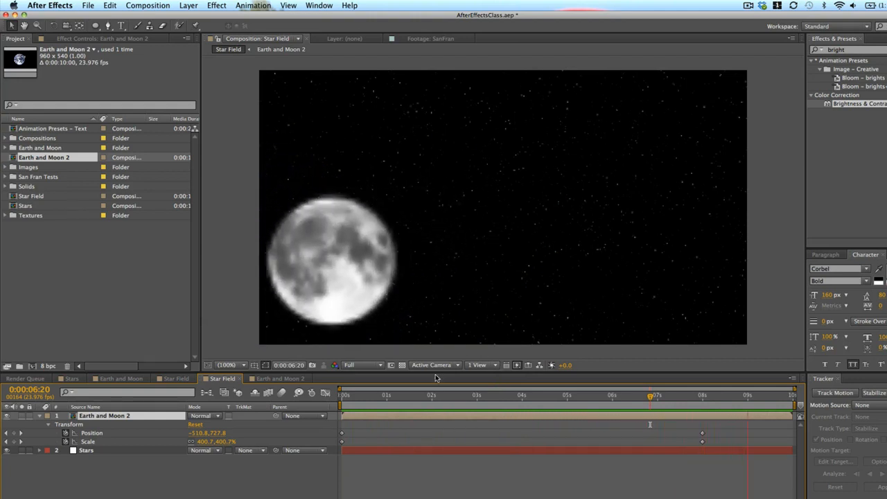
# - Go to 0:00:03:13 and delete the Earth and Moon 2 layer's Position and Scale keyframes at 8 seconds
pyautogui.click(500, 400)
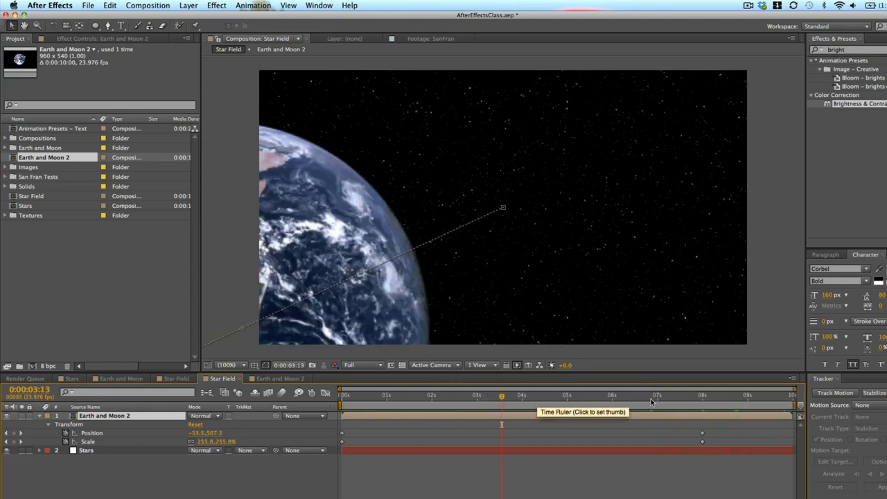
pyautogui.moveTo(683, 427); pyautogui.dragTo(729, 454)
pyautogui.press('Delete')
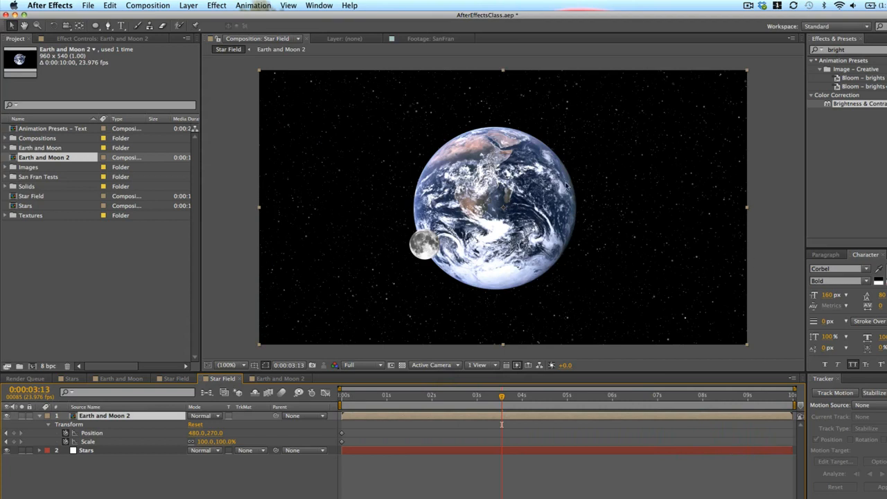